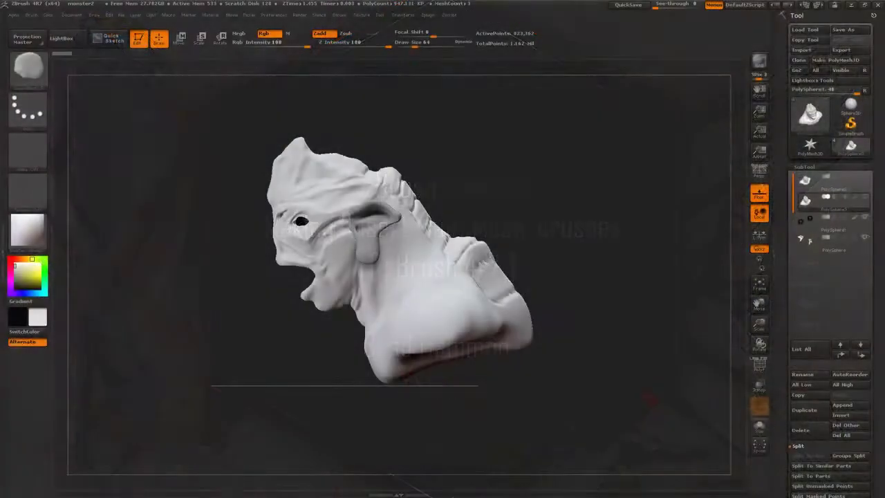
- Carve a cluster of small oval scale outlines on the bust's shoulder with the Dam_Standard brush
{"action": "mouse_move", "coordinate": [537, 225]}
{"action": "left_mouse_down"}
{"action": "mouse_move", "coordinate": [585, 230]}
{"action": "mouse_move", "coordinate": [571, 239]}
{"action": "mouse_move", "coordinate": [574, 184]}
{"action": "mouse_move", "coordinate": [584, 230]}
{"action": "left_mouse_up"}
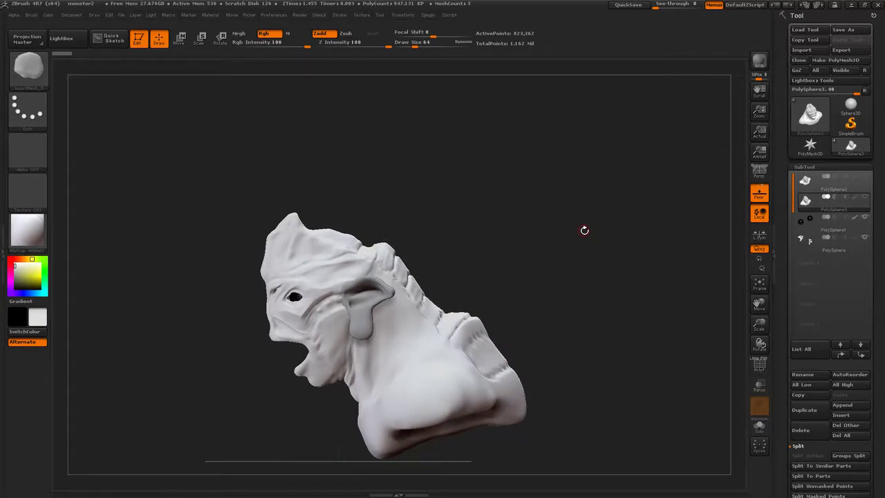
{"action": "mouse_move", "coordinate": [543, 244]}
{"action": "left_mouse_down", "text": "alt"}
{"action": "mouse_move", "coordinate": [559, 252]}
{"action": "mouse_move", "coordinate": [533, 222]}
{"action": "mouse_move", "coordinate": [554, 227]}
{"action": "mouse_move", "coordinate": [569, 250]}
{"action": "mouse_move", "coordinate": [558, 260]}
{"action": "mouse_move", "coordinate": [600, 243]}
{"action": "mouse_move", "coordinate": [608, 219]}
{"action": "mouse_move", "coordinate": [602, 203]}
{"action": "mouse_move", "coordinate": [597, 217]}
{"action": "mouse_move", "coordinate": [590, 207]}
{"action": "mouse_move", "coordinate": [610, 194]}
{"action": "mouse_move", "coordinate": [604, 181]}
{"action": "mouse_move", "coordinate": [613, 157]}
{"action": "mouse_move", "coordinate": [573, 211]}
{"action": "mouse_move", "coordinate": [614, 195]}
{"action": "mouse_move", "coordinate": [607, 176]}
{"action": "left_mouse_up", "text": "alt"}
{"action": "left_click_drag", "start_coordinate": [630, 207], "coordinate": [612, 217]}
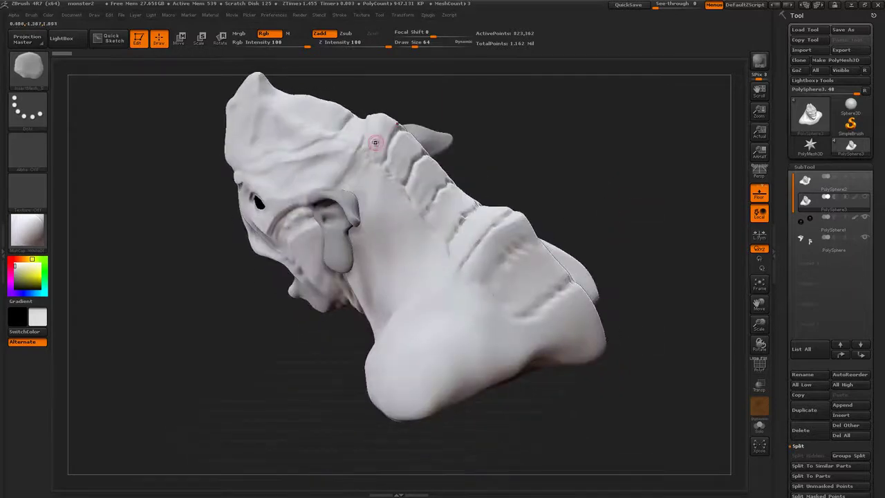
{"action": "left_click_drag", "start_coordinate": [374, 143], "coordinate": [436, 219]}
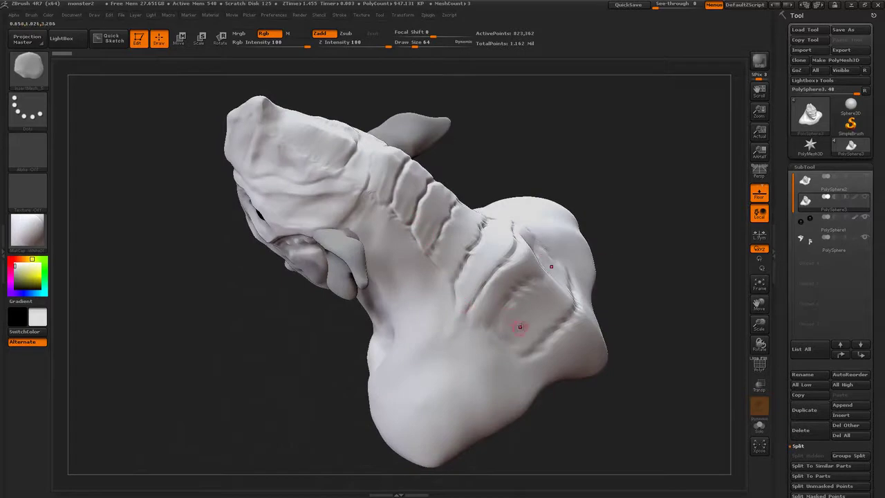
{"action": "mouse_move", "coordinate": [650, 281]}
{"action": "left_mouse_down"}
{"action": "mouse_move", "coordinate": [655, 253]}
{"action": "mouse_move", "coordinate": [630, 201]}
{"action": "mouse_move", "coordinate": [481, 285]}
{"action": "left_mouse_up"}
{"action": "key", "text": "b"}
{"action": "key", "text": "d"}
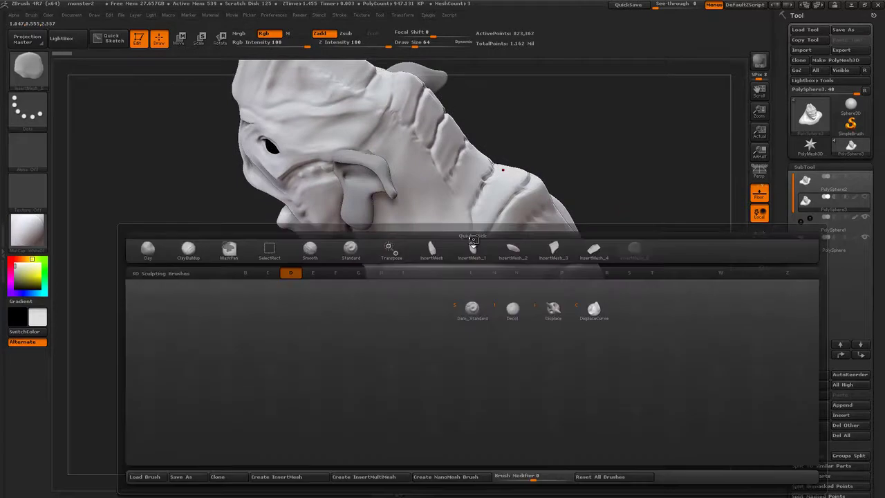
{"action": "key", "text": "s"}
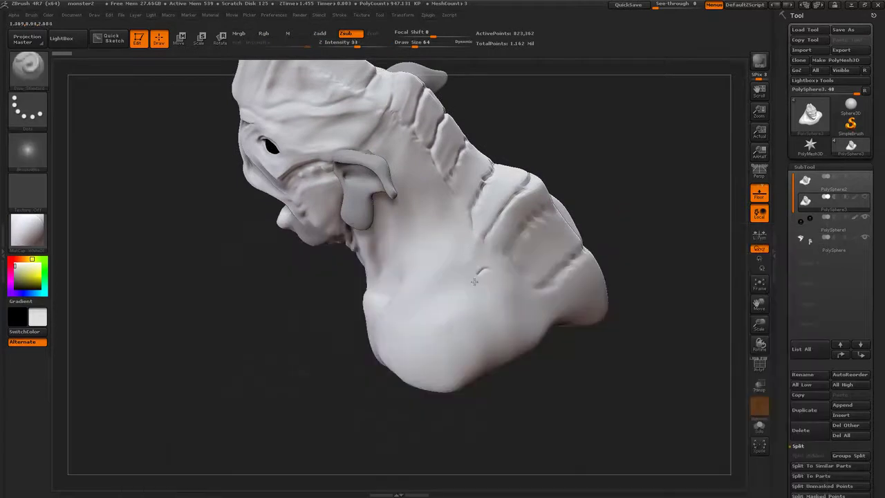
{"action": "left_click_drag", "start_coordinate": [484, 293], "coordinate": [486, 268]}
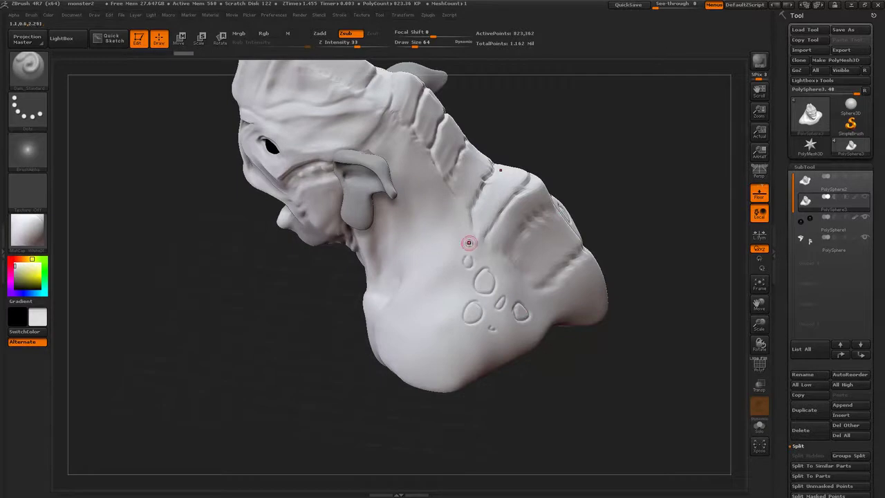
- Undo all the carved scale outlines on the shoulder
{"action": "mouse_move", "coordinate": [566, 144]}
{"action": "left_mouse_down"}
{"action": "mouse_move", "coordinate": [584, 180]}
{"action": "mouse_move", "coordinate": [575, 140]}
{"action": "mouse_move", "coordinate": [600, 142]}
{"action": "left_mouse_up"}
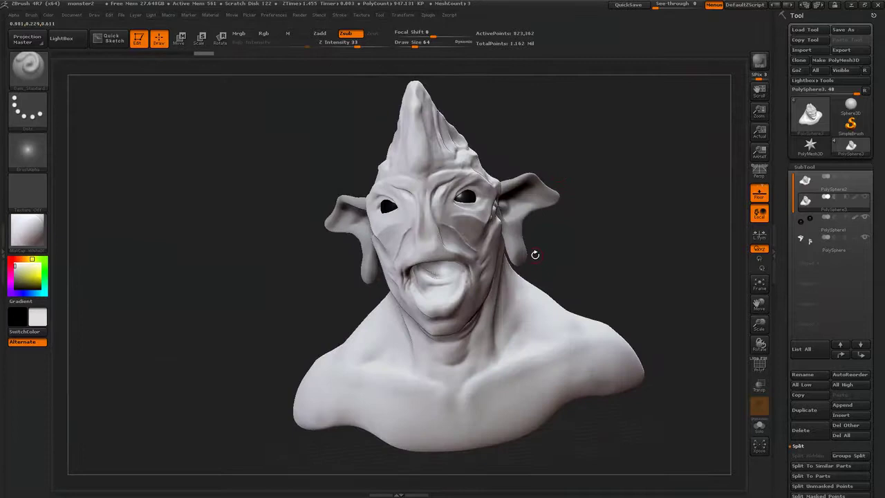
{"action": "mouse_move", "coordinate": [592, 229]}
{"action": "left_mouse_down"}
{"action": "mouse_move", "coordinate": [612, 193]}
{"action": "mouse_move", "coordinate": [608, 238]}
{"action": "left_mouse_up"}
{"action": "left_click_drag", "start_coordinate": [603, 205], "coordinate": [378, 289]}
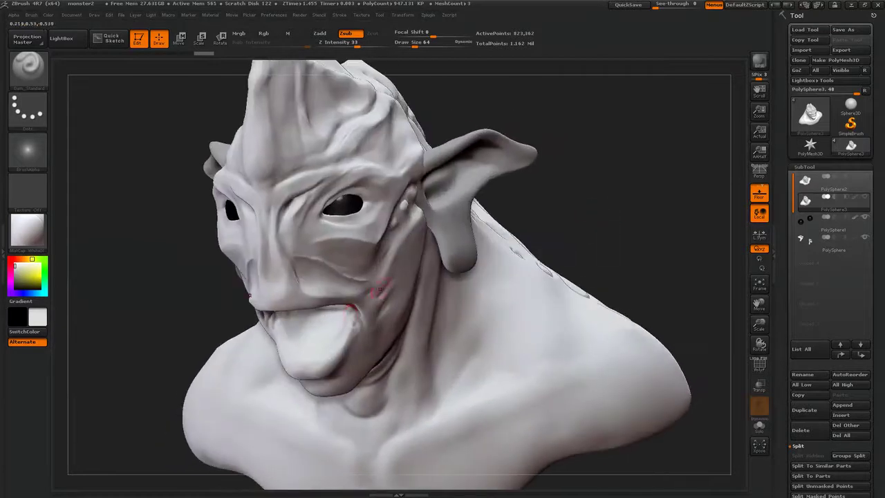
{"action": "mouse_move", "coordinate": [629, 235]}
{"action": "left_mouse_down", "text": "alt"}
{"action": "mouse_move", "coordinate": [624, 188]}
{"action": "mouse_move", "coordinate": [645, 243]}
{"action": "mouse_move", "coordinate": [646, 193]}
{"action": "mouse_move", "coordinate": [489, 209]}
{"action": "left_mouse_up", "text": "alt"}
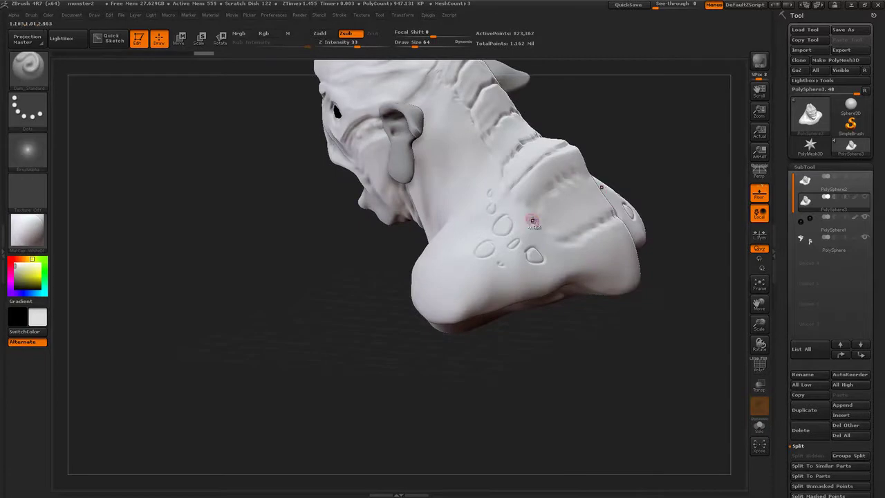
{"action": "key", "text": "ctrl+z"}
{"action": "key", "text": "ctrl+z"}
{"action": "key", "text": "ctrl+z"}
{"action": "key", "text": "ctrl+z"}
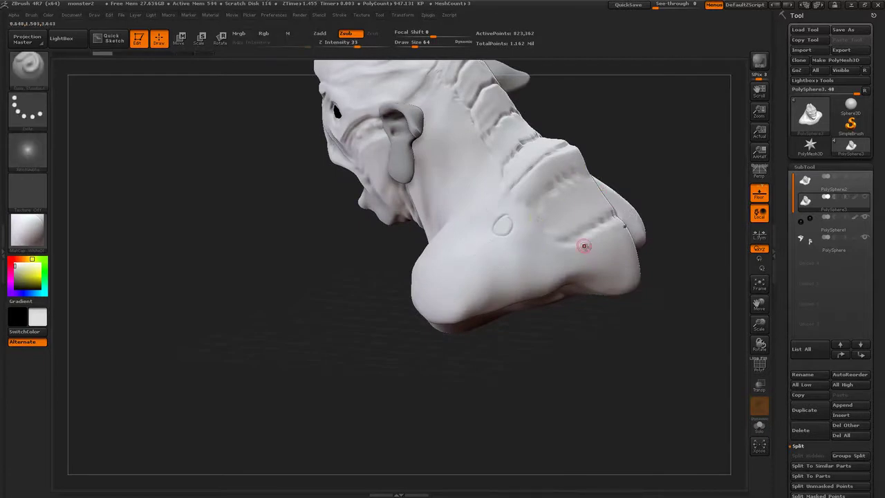
{"action": "key", "text": "ctrl+z"}
{"action": "key", "text": "ctrl+z"}
- Select the IMM Ind. Parts brush for inserting ready-made mechanical meshes
{"action": "mouse_move", "coordinate": [630, 109]}
{"action": "left_mouse_down"}
{"action": "mouse_move", "coordinate": [610, 200]}
{"action": "mouse_move", "coordinate": [640, 207]}
{"action": "mouse_move", "coordinate": [630, 227]}
{"action": "mouse_move", "coordinate": [629, 198]}
{"action": "left_mouse_up"}
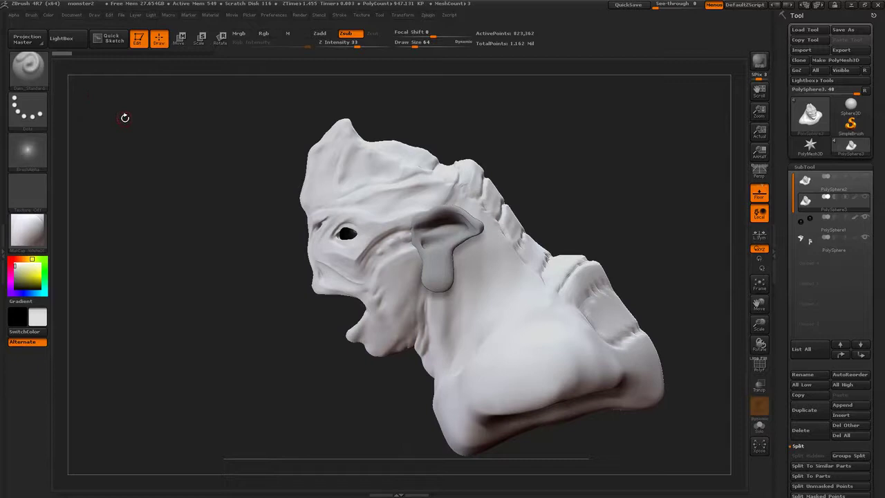
{"action": "left_click", "coordinate": [29, 67]}
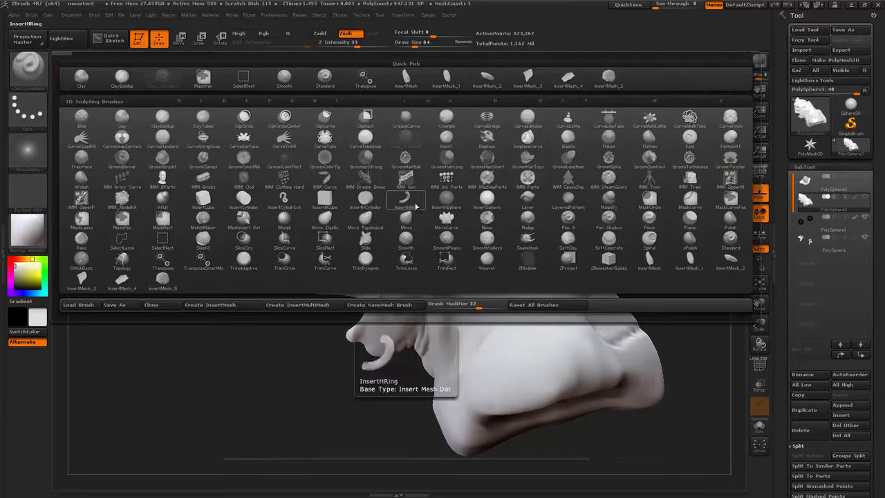
{"action": "key", "text": "i"}
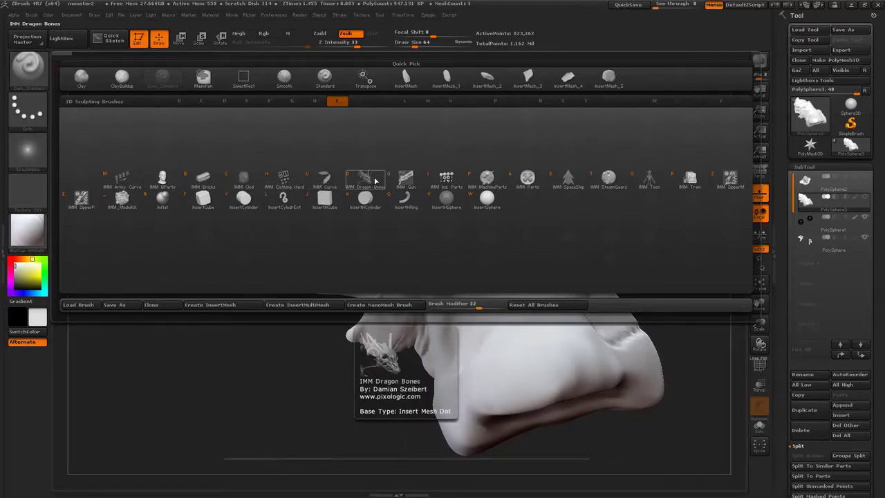
{"action": "left_click", "coordinate": [450, 178]}
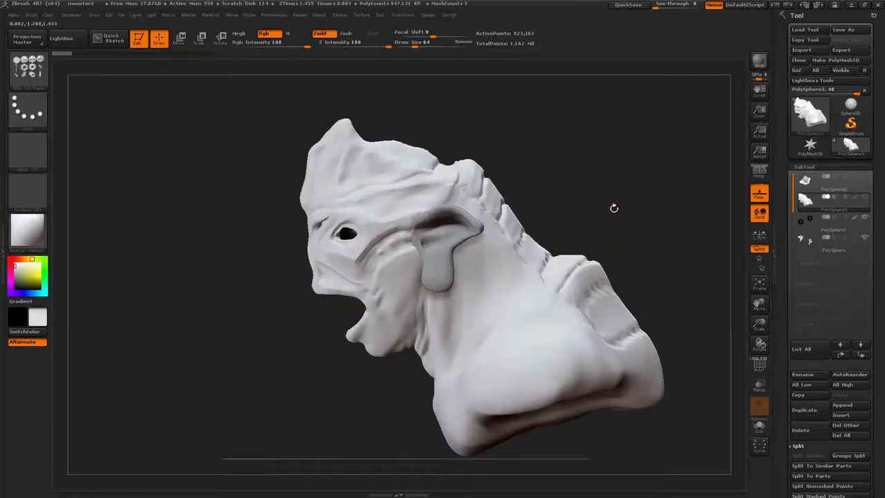
- Try inserting Bolt Head meshes at several spots on the bust's shoulder and undo the insertions
{"action": "mouse_move", "coordinate": [612, 195]}
{"action": "left_mouse_down", "text": "alt"}
{"action": "mouse_move", "coordinate": [567, 143]}
{"action": "mouse_move", "coordinate": [505, 288]}
{"action": "left_mouse_up", "text": "alt"}
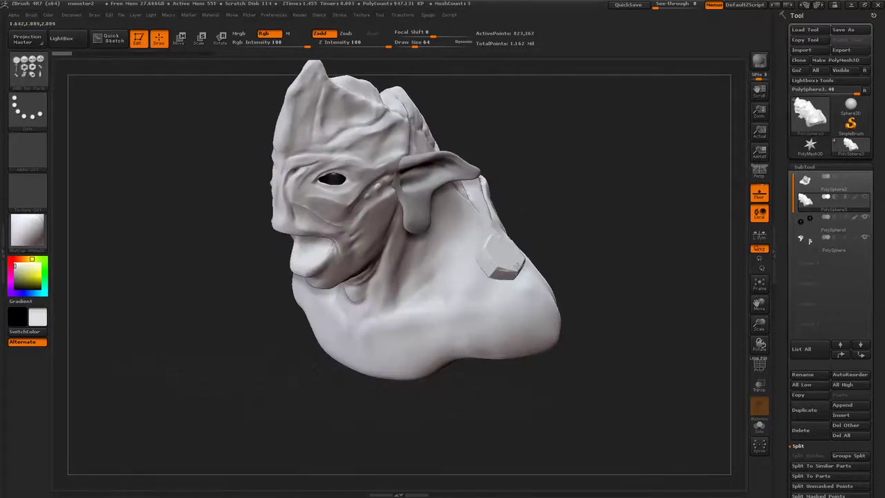
{"action": "left_click_drag", "start_coordinate": [619, 228], "coordinate": [564, 200], "text": "alt"}
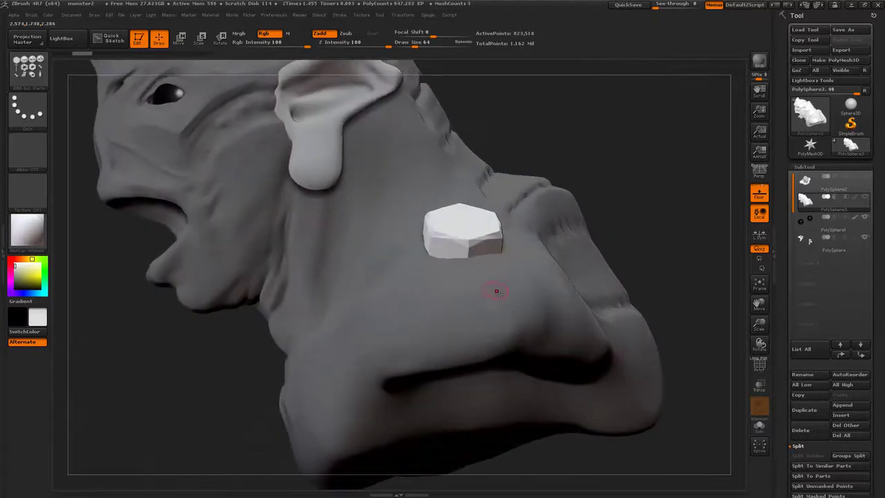
{"action": "left_click_drag", "start_coordinate": [498, 291], "coordinate": [506, 313]}
{"action": "left_click_drag", "start_coordinate": [540, 269], "coordinate": [546, 286]}
{"action": "left_click_drag", "start_coordinate": [608, 209], "coordinate": [575, 257]}
{"action": "left_click_drag", "start_coordinate": [575, 377], "coordinate": [557, 372]}
{"action": "left_click_drag", "start_coordinate": [529, 226], "coordinate": [537, 253]}
{"action": "mouse_move", "coordinate": [586, 391]}
{"action": "left_mouse_down", "text": "alt"}
{"action": "mouse_move", "coordinate": [561, 352]}
{"action": "mouse_move", "coordinate": [592, 272]}
{"action": "left_mouse_up", "text": "alt"}
{"action": "key", "text": "ctrl+z"}
{"action": "mouse_move", "coordinate": [626, 234]}
{"action": "left_mouse_down", "text": "alt"}
{"action": "mouse_move", "coordinate": [608, 265]}
{"action": "mouse_move", "coordinate": [624, 270]}
{"action": "mouse_move", "coordinate": [640, 304]}
{"action": "left_mouse_up", "text": "alt"}
{"action": "mouse_move", "coordinate": [652, 192]}
{"action": "left_mouse_down"}
{"action": "mouse_move", "coordinate": [642, 231]}
{"action": "mouse_move", "coordinate": [594, 206]}
{"action": "left_mouse_up"}
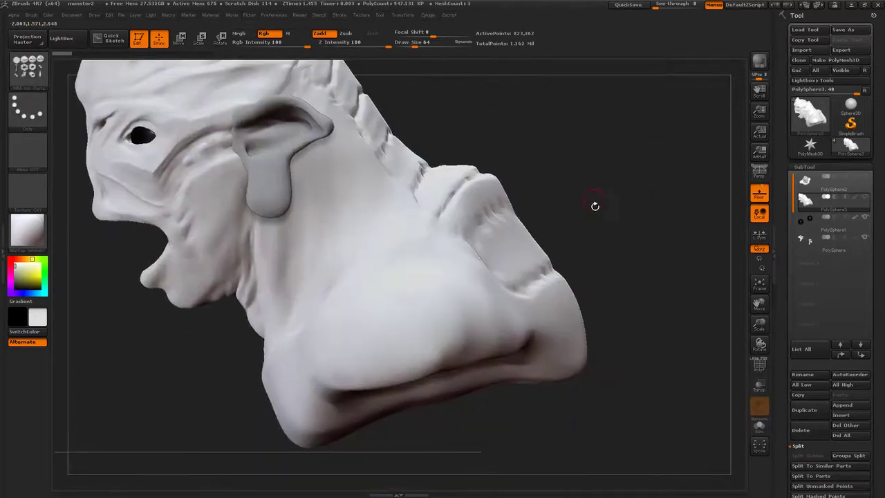
{"action": "mouse_move", "coordinate": [418, 276]}
{"action": "left_mouse_down"}
{"action": "mouse_move", "coordinate": [433, 300]}
{"action": "mouse_move", "coordinate": [476, 307]}
{"action": "left_mouse_up"}
{"action": "left_click_drag", "start_coordinate": [609, 193], "coordinate": [590, 232]}
{"action": "key", "text": "ctrl+z"}
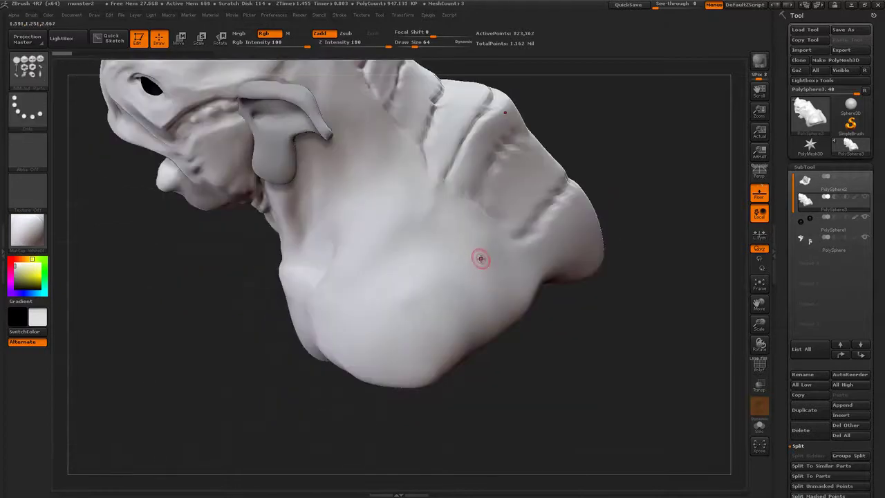
- Try inserting the Cotter Pin part on the shoulder and undo it
{"action": "key", "text": "m"}
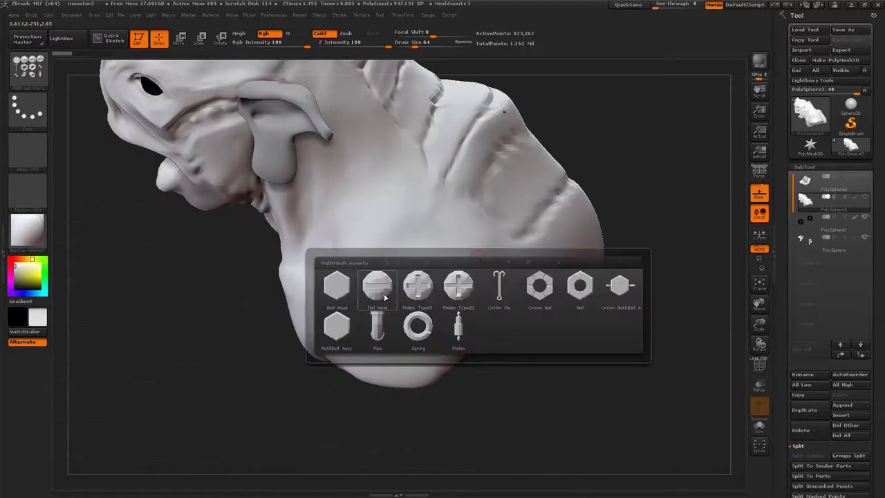
{"action": "left_click", "coordinate": [498, 296]}
{"action": "left_click_drag", "start_coordinate": [414, 256], "coordinate": [468, 307]}
{"action": "key", "text": "ctrl+z"}
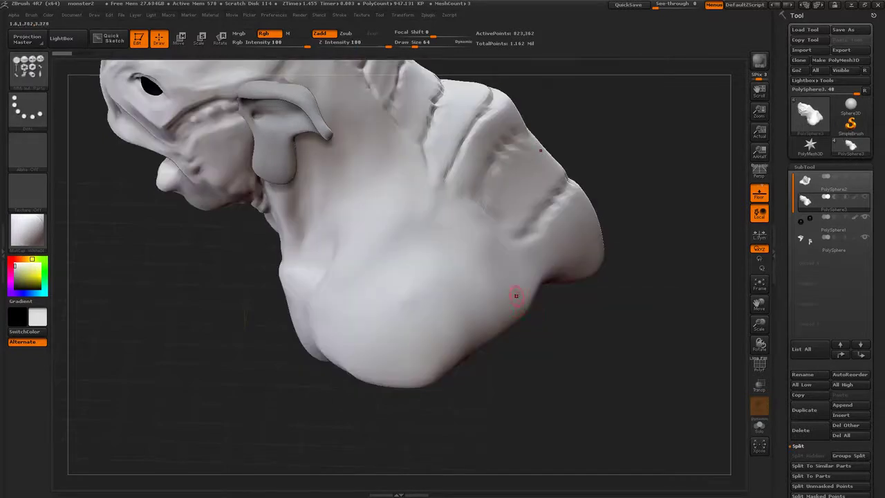
- Try placing two copies of another mechanical part on the shoulder and undo both
{"action": "key", "text": "m"}
{"action": "left_click", "coordinate": [566, 316]}
{"action": "left_click_drag", "start_coordinate": [399, 280], "coordinate": [515, 265]}
{"action": "left_click_drag", "start_coordinate": [434, 218], "coordinate": [471, 228]}
{"action": "mouse_move", "coordinate": [608, 327]}
{"action": "left_mouse_down"}
{"action": "mouse_move", "coordinate": [552, 307]}
{"action": "mouse_move", "coordinate": [627, 341]}
{"action": "mouse_move", "coordinate": [587, 297]}
{"action": "mouse_move", "coordinate": [604, 238]}
{"action": "mouse_move", "coordinate": [658, 262]}
{"action": "left_mouse_up"}
{"action": "key", "text": "ctrl+z"}
{"action": "key", "text": "ctrl+z"}
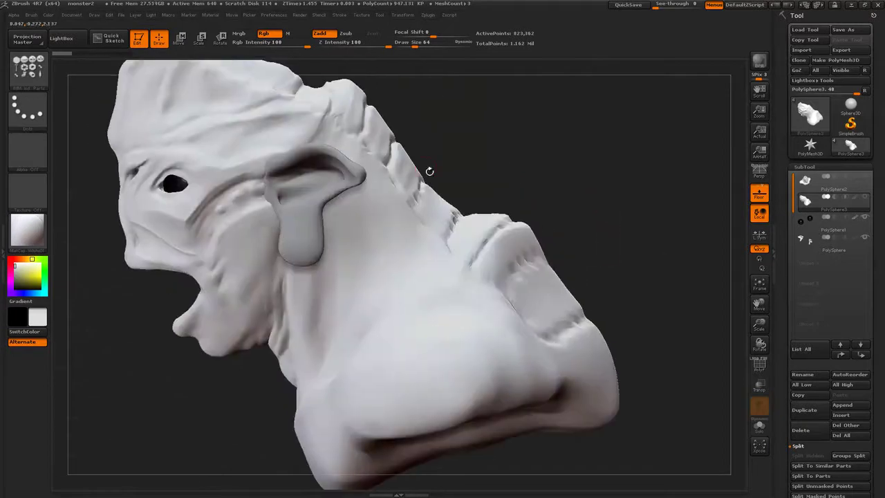
- Open the monster IMM project from the LightBox project library
{"action": "left_click_drag", "start_coordinate": [557, 179], "coordinate": [546, 203], "text": "alt"}
{"action": "mouse_move", "coordinate": [542, 281]}
{"action": "left_mouse_down"}
{"action": "mouse_move", "coordinate": [571, 251]}
{"action": "mouse_move", "coordinate": [571, 238]}
{"action": "mouse_move", "coordinate": [573, 261]}
{"action": "mouse_move", "coordinate": [564, 196]}
{"action": "mouse_move", "coordinate": [577, 198]}
{"action": "mouse_move", "coordinate": [556, 190]}
{"action": "mouse_move", "coordinate": [578, 194]}
{"action": "left_mouse_up"}
{"action": "left_click", "coordinate": [67, 40]}
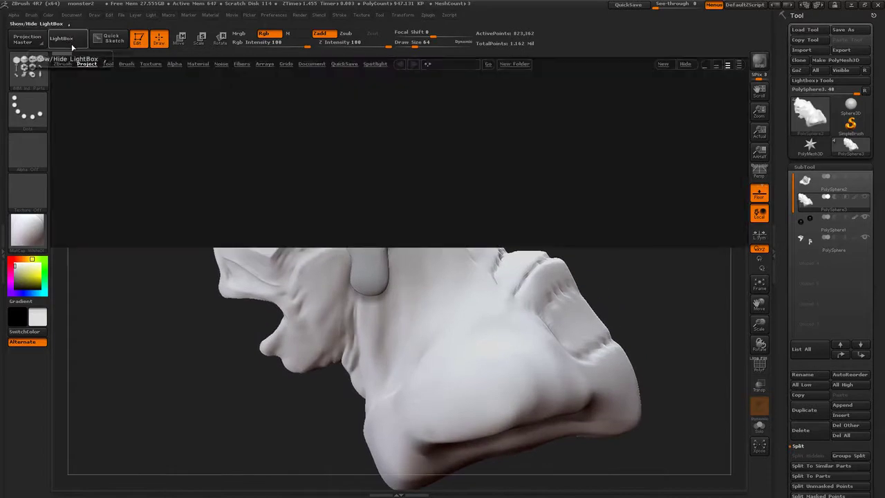
{"action": "left_click_drag", "start_coordinate": [463, 123], "coordinate": [415, 126]}
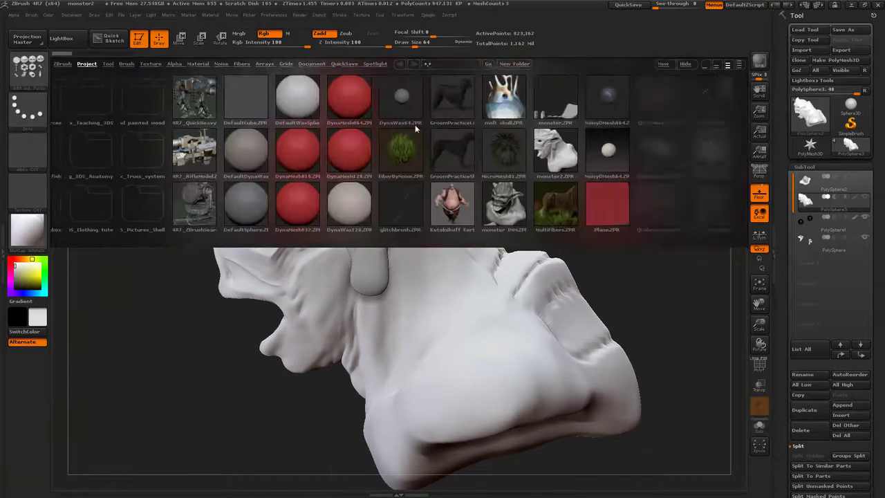
{"action": "double_click", "coordinate": [499, 201]}
{"action": "left_click", "coordinate": [507, 291]}
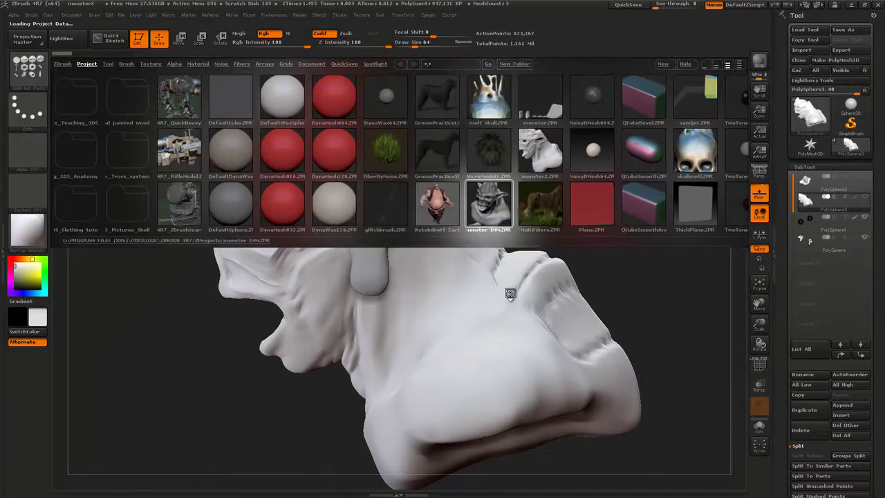
- Examine the row of separate bone-like pieces from several angles
{"action": "left_click_drag", "start_coordinate": [593, 279], "coordinate": [589, 215], "text": "alt"}
{"action": "right_click_drag", "start_coordinate": [589, 215], "coordinate": [624, 277]}
{"action": "right_click_drag", "start_coordinate": [624, 277], "coordinate": [581, 168], "text": "alt"}
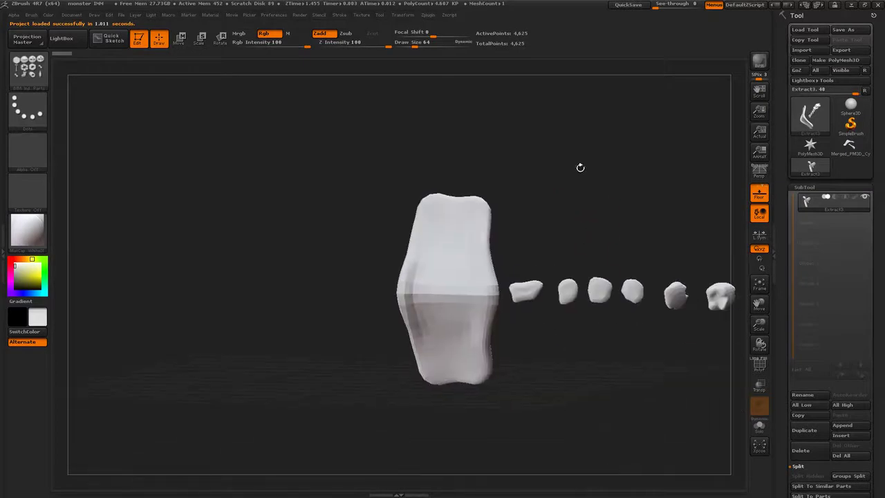
{"action": "mouse_move", "coordinate": [478, 251]}
{"action": "right_mouse_down", "text": "alt"}
{"action": "mouse_move", "coordinate": [425, 215]}
{"action": "mouse_move", "coordinate": [510, 229]}
{"action": "mouse_move", "coordinate": [484, 219]}
{"action": "right_mouse_up", "text": "alt"}
{"action": "left_click_drag", "start_coordinate": [425, 141], "coordinate": [544, 345], "text": "ctrl"}
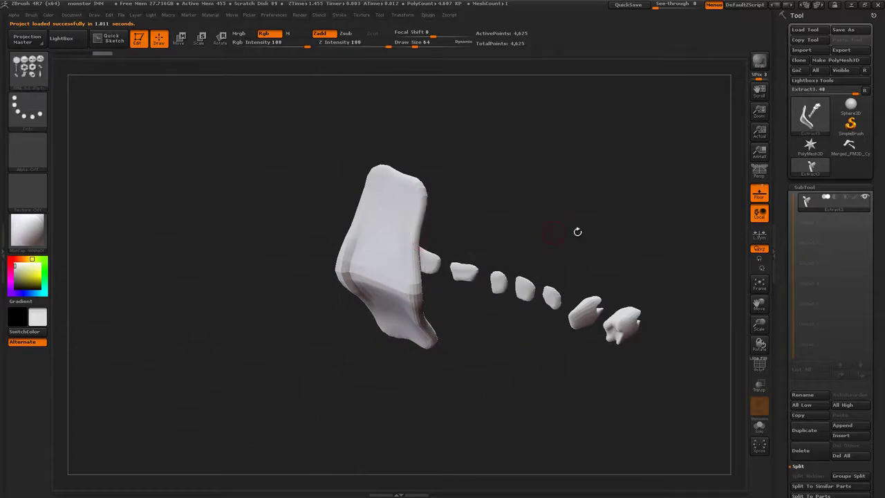
{"action": "left_click_drag", "start_coordinate": [577, 232], "coordinate": [565, 202]}
{"action": "left_click_drag", "start_coordinate": [480, 259], "coordinate": [601, 364], "text": "ctrl"}
{"action": "left_click_drag", "start_coordinate": [626, 312], "coordinate": [586, 201], "text": "ctrl"}
{"action": "left_click_drag", "start_coordinate": [565, 304], "coordinate": [483, 211]}
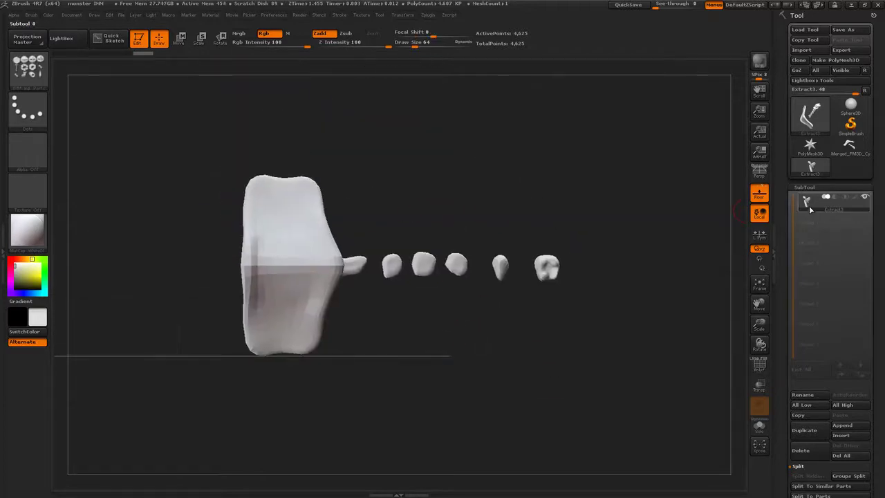
- Split the Extract3 mesh into separate subtools with Split To Similar Parts
{"action": "left_click_drag", "start_coordinate": [810, 209], "coordinate": [813, 123]}
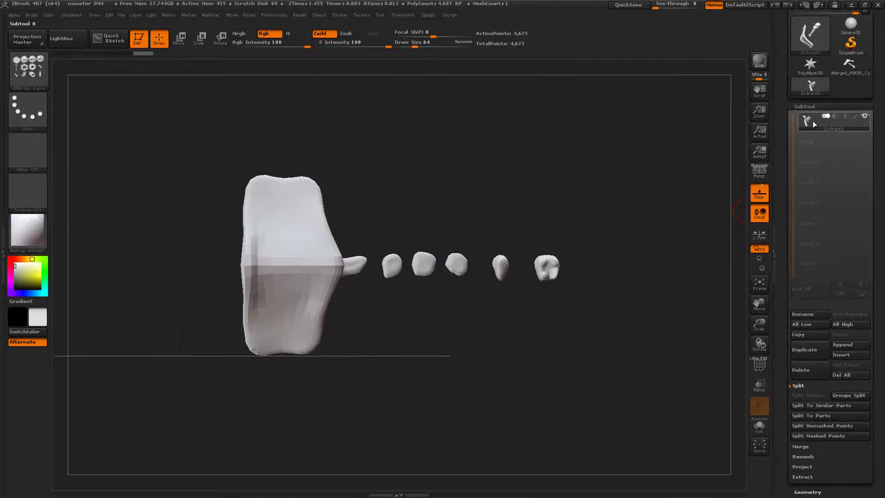
{"action": "key", "text": "shift"}
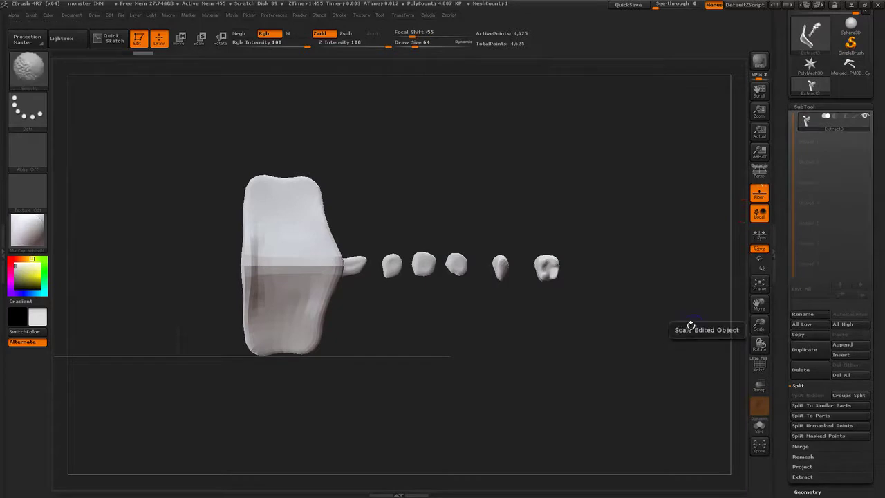
{"action": "key", "text": "shift+f"}
{"action": "key", "text": "shift+f"}
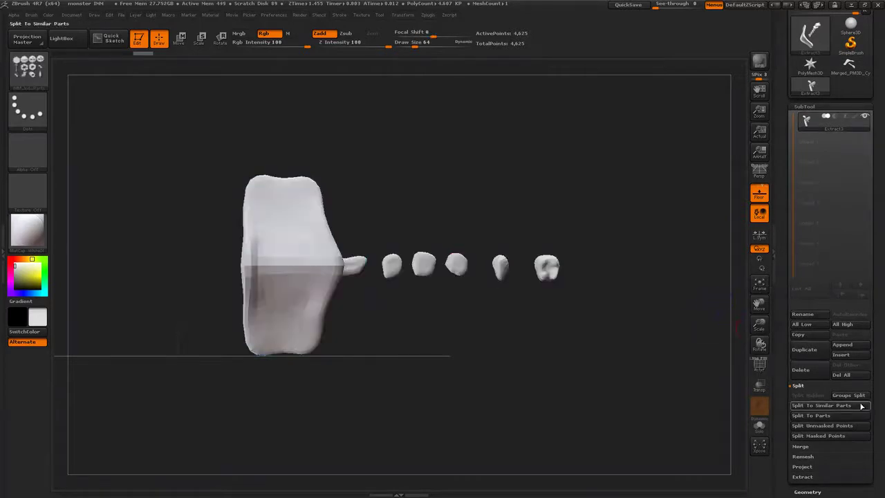
{"action": "left_click", "coordinate": [861, 405]}
- Examine the separated pieces as individual subtools and the ZRemesher options for reducing their polygon count
{"action": "left_click_drag", "start_coordinate": [634, 222], "coordinate": [516, 238]}
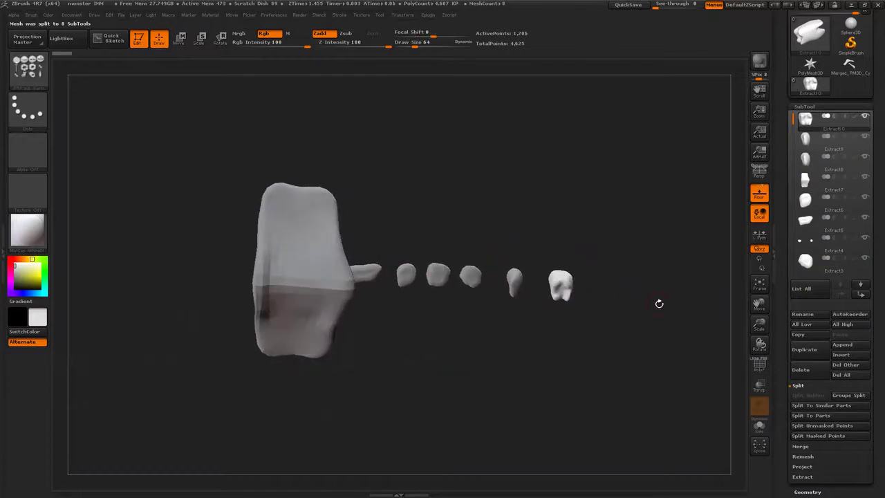
{"action": "left_click_drag", "start_coordinate": [657, 302], "coordinate": [621, 210]}
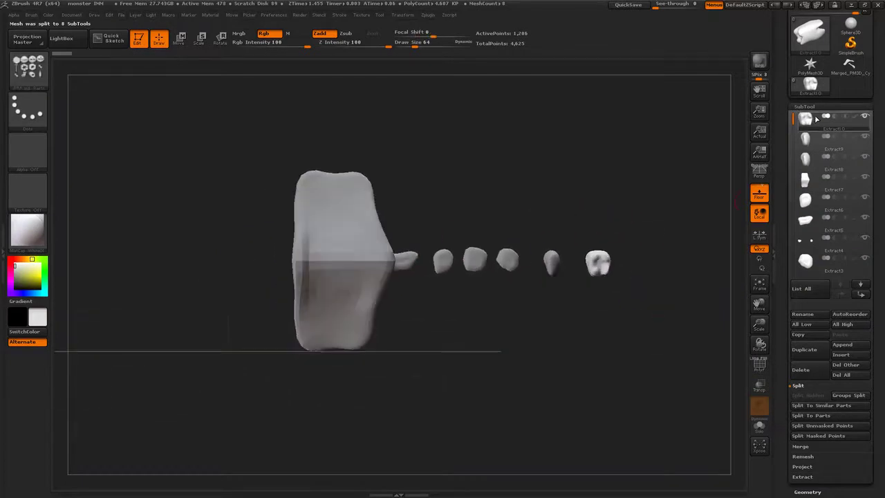
{"action": "mouse_move", "coordinate": [820, 273]}
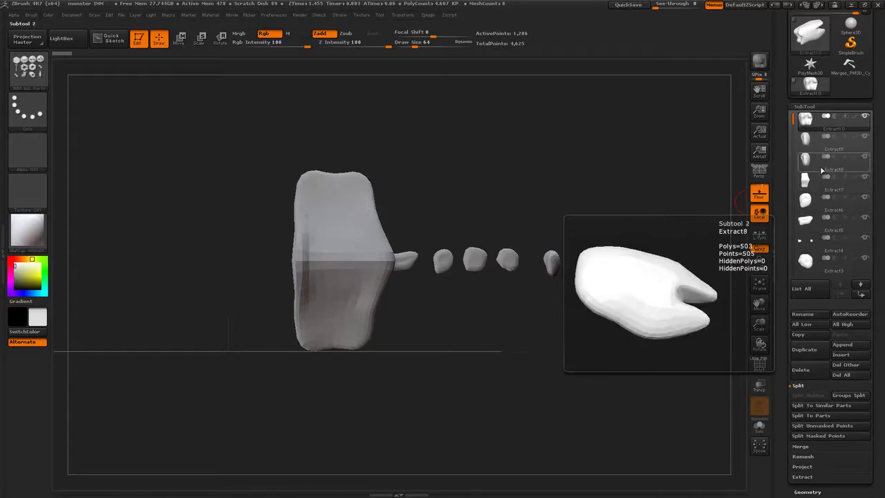
{"action": "scroll", "coordinate": [809, 204], "scroll_direction": "down", "scroll_amount": 6}
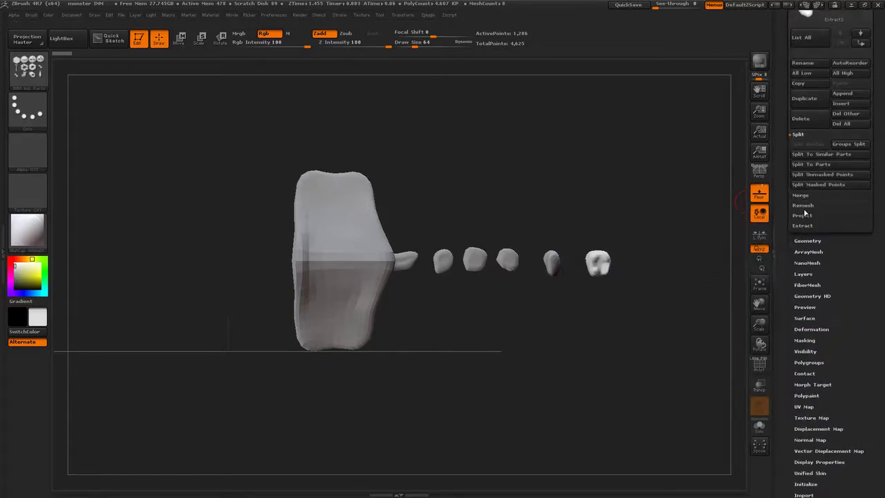
{"action": "left_click", "coordinate": [807, 239]}
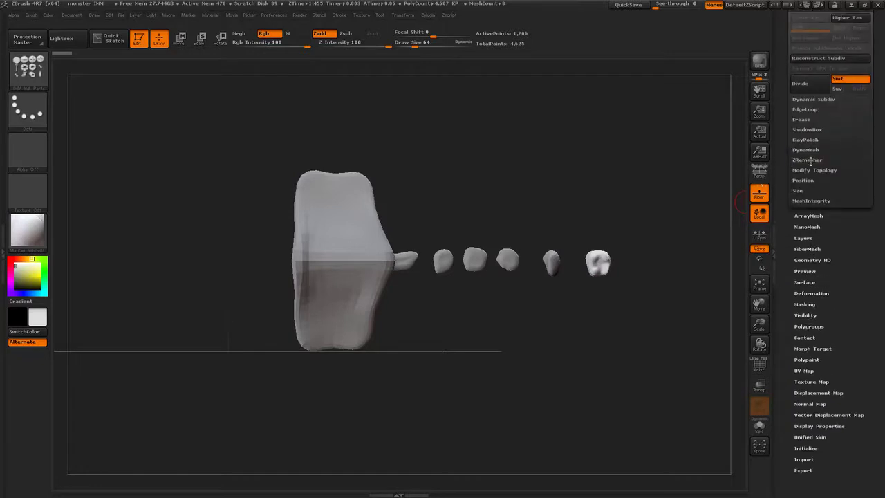
{"action": "left_click", "coordinate": [807, 159]}
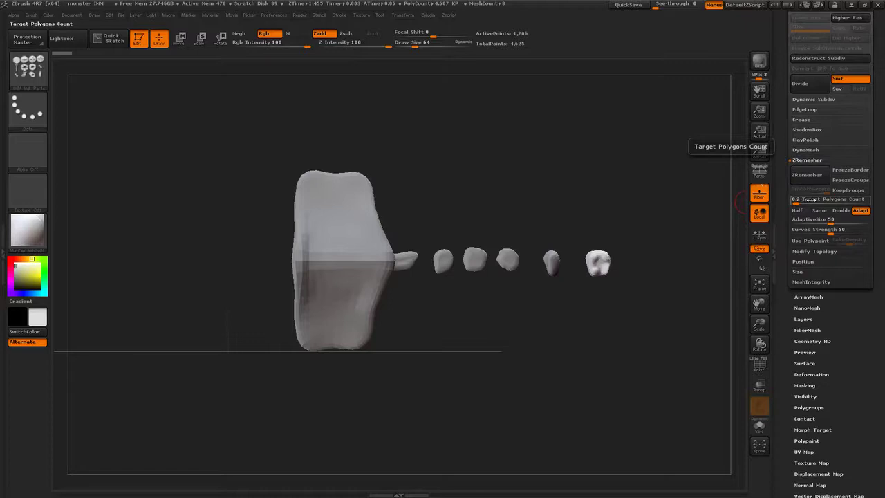
{"action": "left_click_drag", "start_coordinate": [634, 207], "coordinate": [637, 261], "text": "alt"}
{"action": "left_click_drag", "start_coordinate": [692, 277], "coordinate": [672, 168], "text": "alt"}
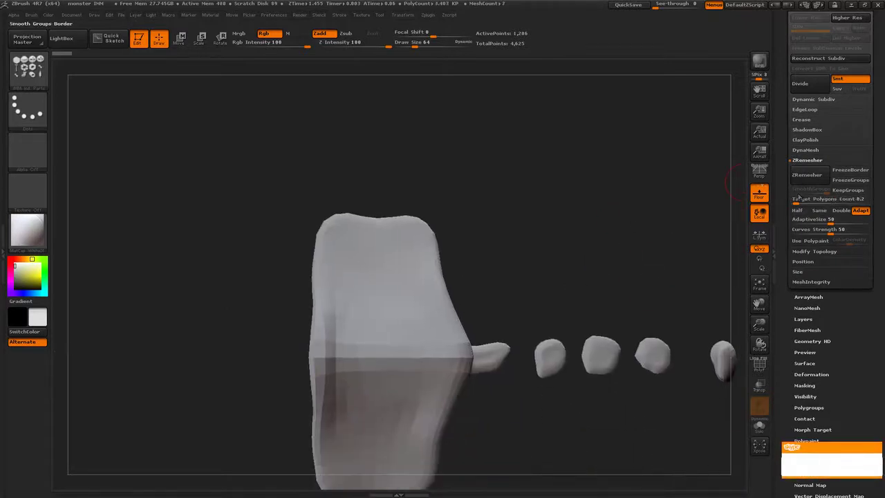
{"action": "scroll", "coordinate": [793, 249], "scroll_direction": "up", "scroll_amount": 5}
{"action": "scroll", "coordinate": [795, 256], "scroll_direction": "up", "scroll_amount": 1}
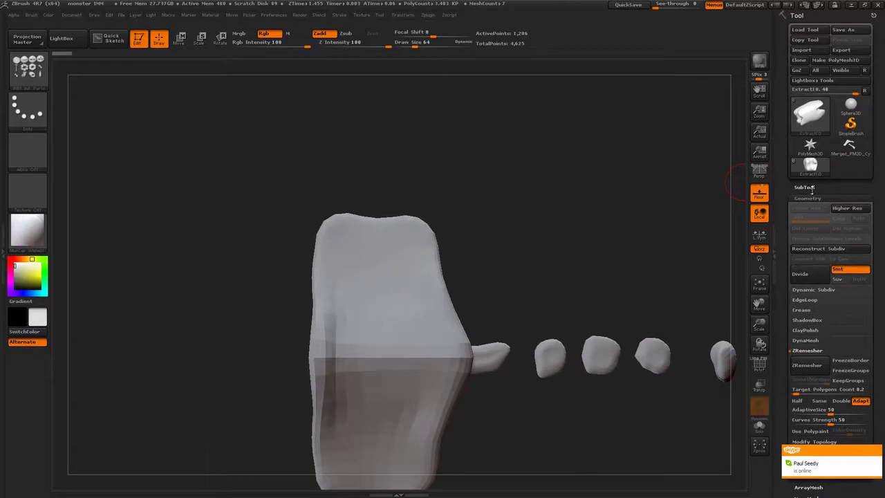
{"action": "left_click", "coordinate": [804, 187]}
{"action": "scroll", "coordinate": [786, 210], "scroll_direction": "down", "scroll_amount": 3}
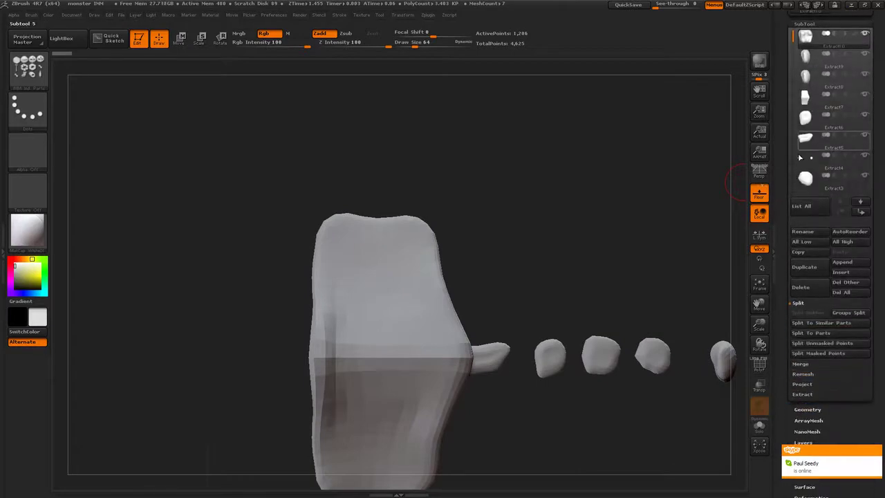
- Create an InsertMultiMesh brush from all the subtools, with the bent plate facing the viewer above the other pieces
{"action": "left_click_drag", "start_coordinate": [608, 244], "coordinate": [489, 213], "text": "alt"}
{"action": "left_click_drag", "start_coordinate": [608, 221], "coordinate": [593, 189], "text": "alt"}
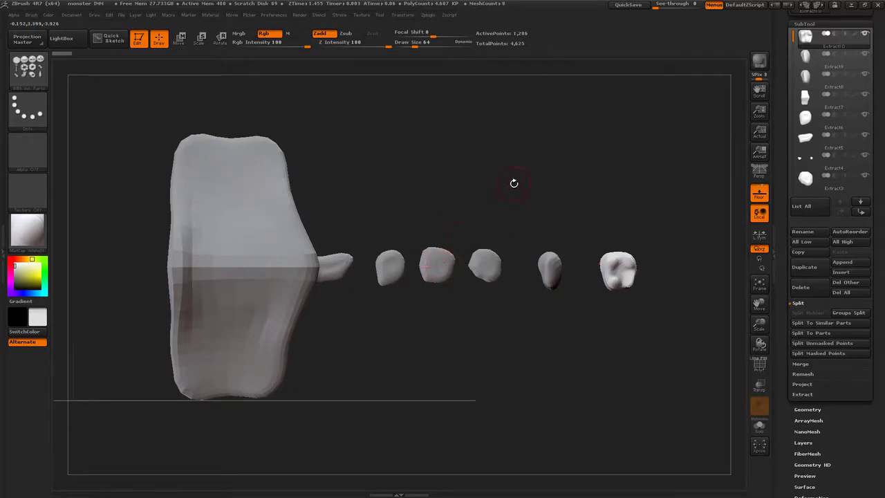
{"action": "left_click_drag", "start_coordinate": [629, 210], "coordinate": [585, 213]}
{"action": "left_click_drag", "start_coordinate": [401, 245], "coordinate": [591, 248], "text": "shift"}
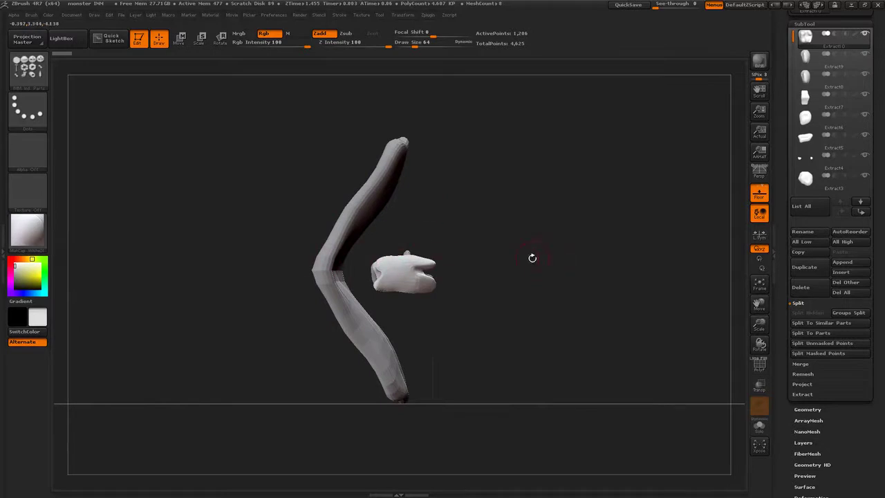
{"action": "left_click_drag", "start_coordinate": [520, 264], "coordinate": [387, 194]}
{"action": "left_click", "coordinate": [31, 17]}
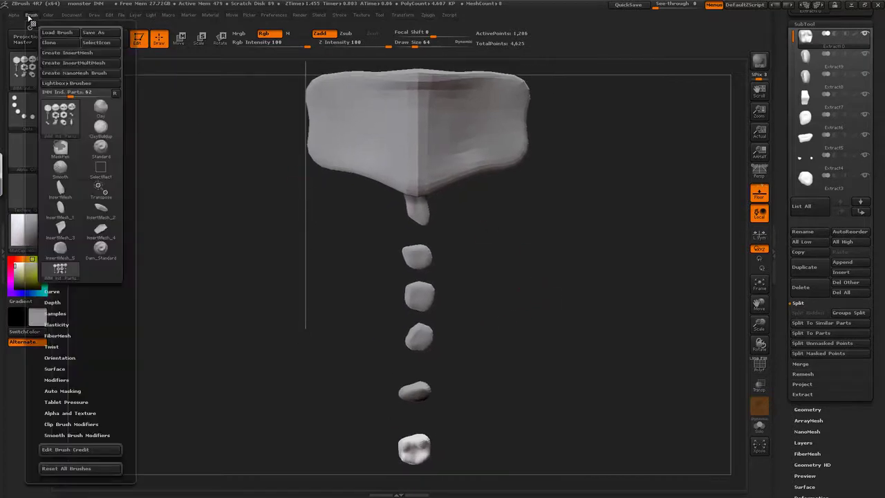
{"action": "left_click", "coordinate": [82, 64]}
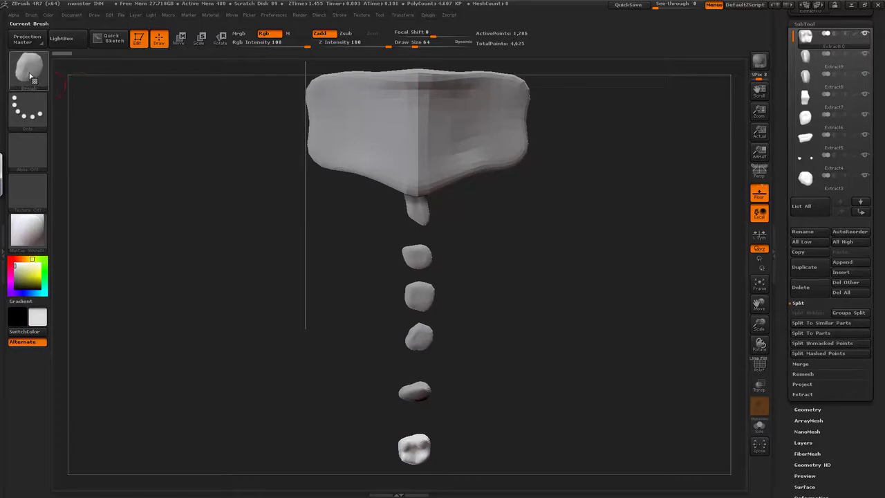
- Save the new brush as an IMM monster brush preset in the Brushes folder of the Dropbox zBrush directory
{"action": "left_click", "coordinate": [31, 75]}
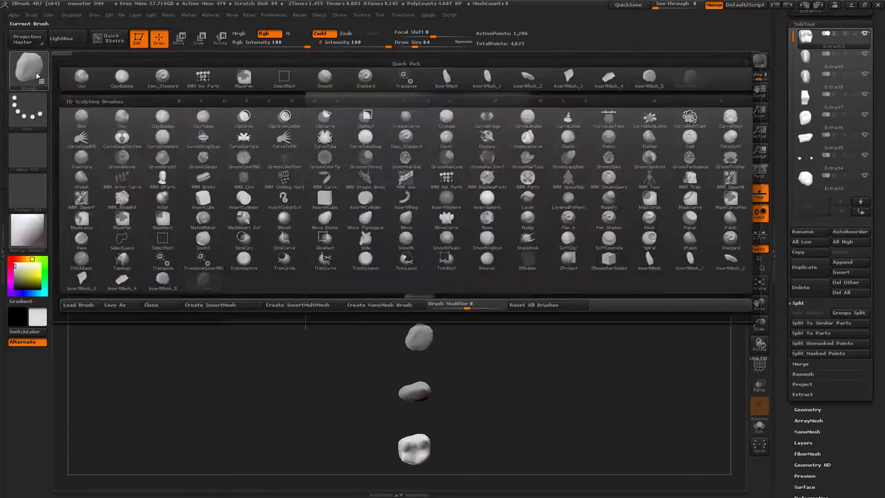
{"action": "mouse_move", "coordinate": [207, 284]}
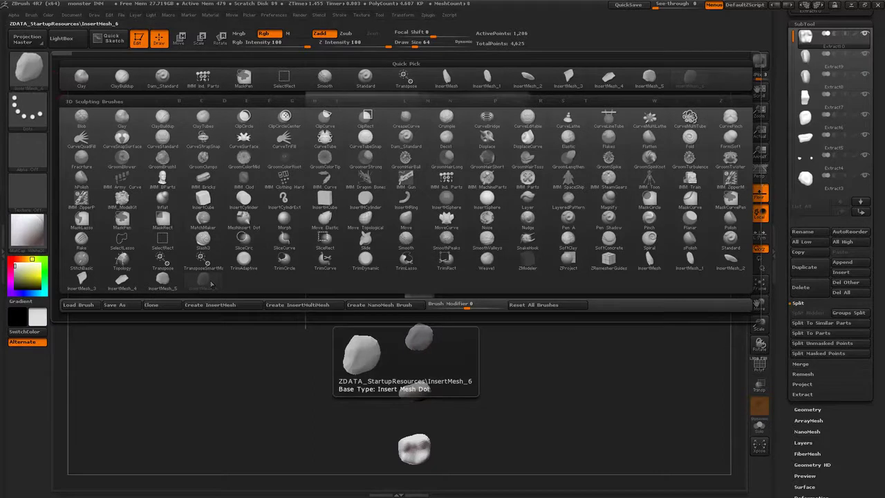
{"action": "left_click", "coordinate": [126, 305]}
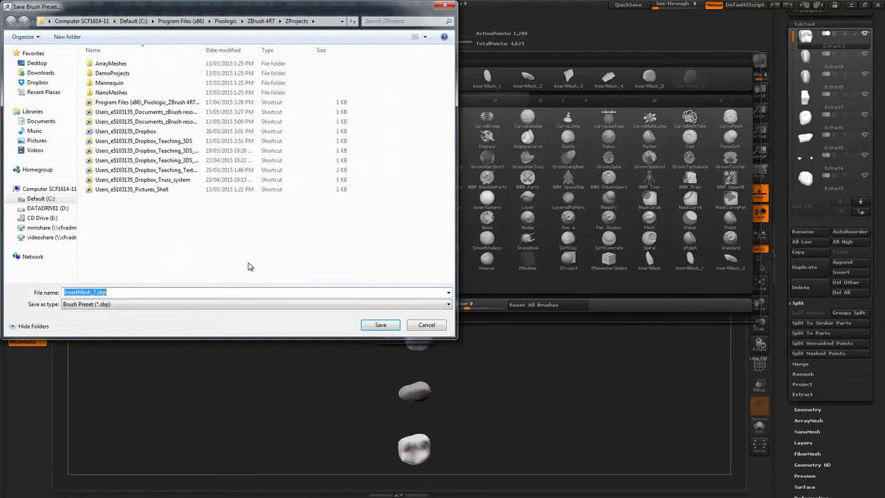
{"action": "type", "text": "IMM"}
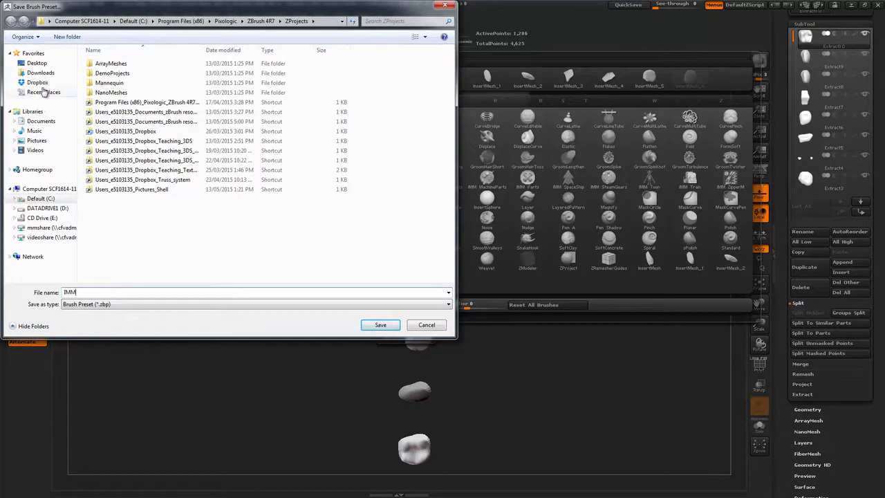
{"action": "left_click", "coordinate": [37, 83]}
{"action": "double_click", "coordinate": [258, 88]}
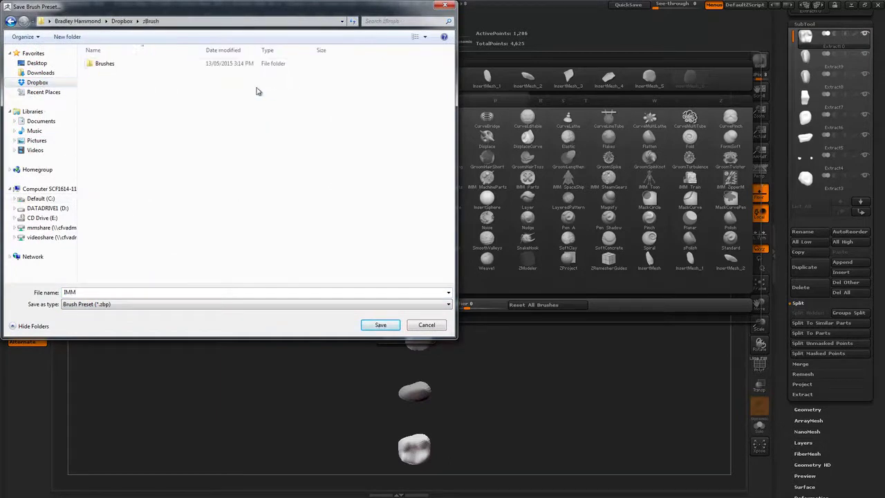
{"action": "double_click", "coordinate": [104, 63]}
{"action": "double_click", "coordinate": [103, 292]}
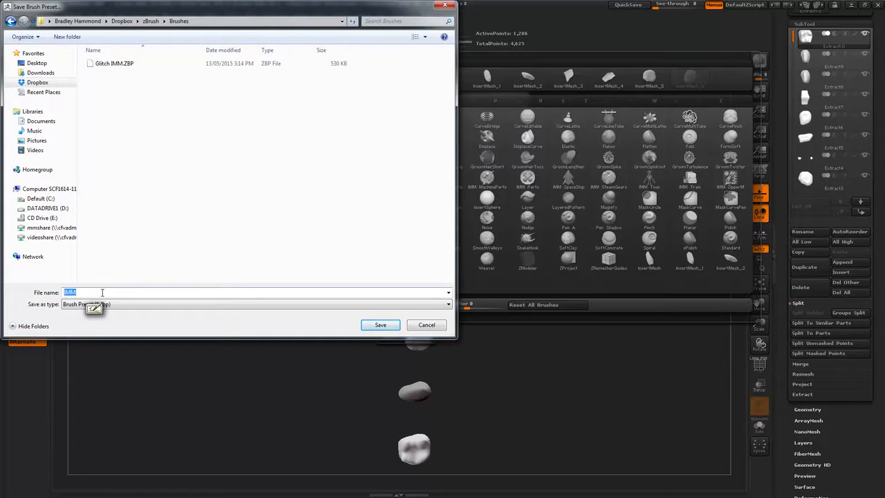
{"action": "left_click", "coordinate": [105, 292]}
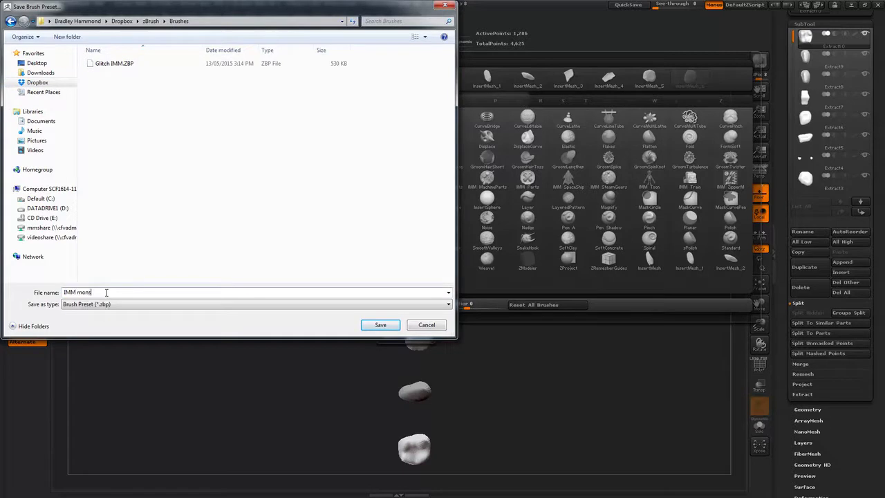
{"action": "key", "text": "Return"}
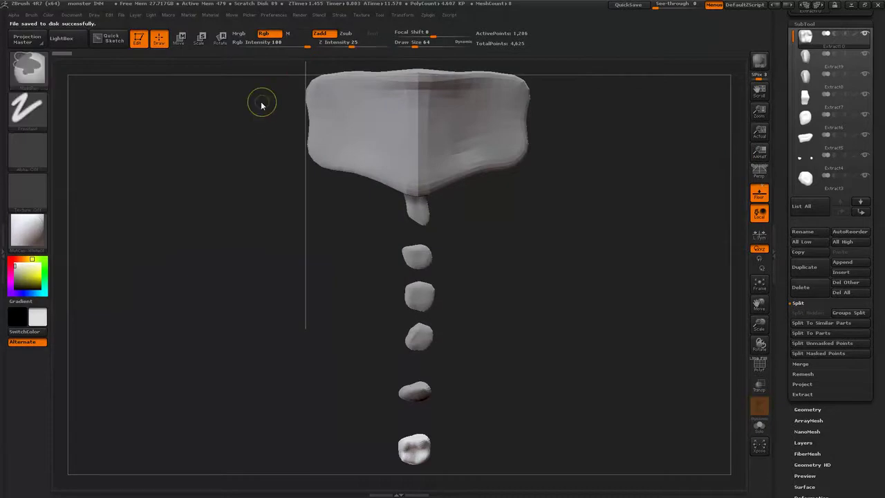
- Save the project as "IMM monster bits.ZPR" in the Dropbox zBrush Brushes folder and accept the LightBox shortcut notice
{"action": "key", "text": "ctrl+s"}
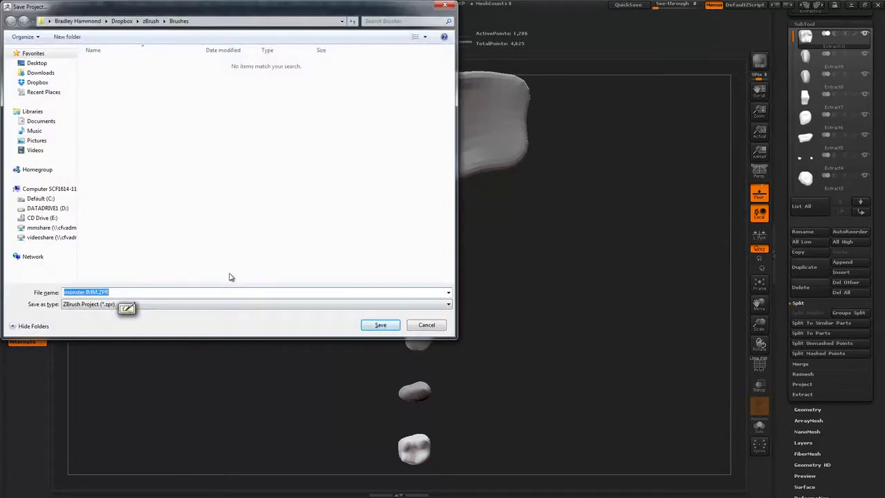
{"action": "left_click", "coordinate": [107, 291]}
{"action": "left_click_drag", "start_coordinate": [97, 291], "coordinate": [20, 280]}
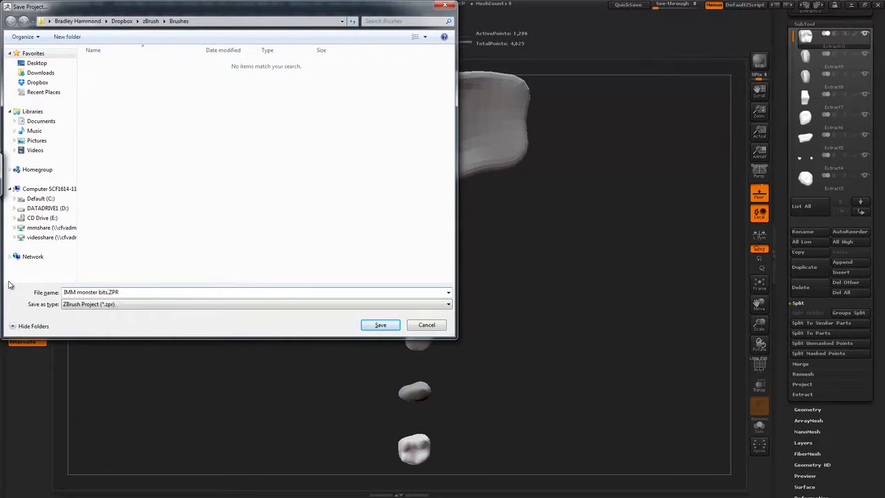
{"action": "key", "text": "Return"}
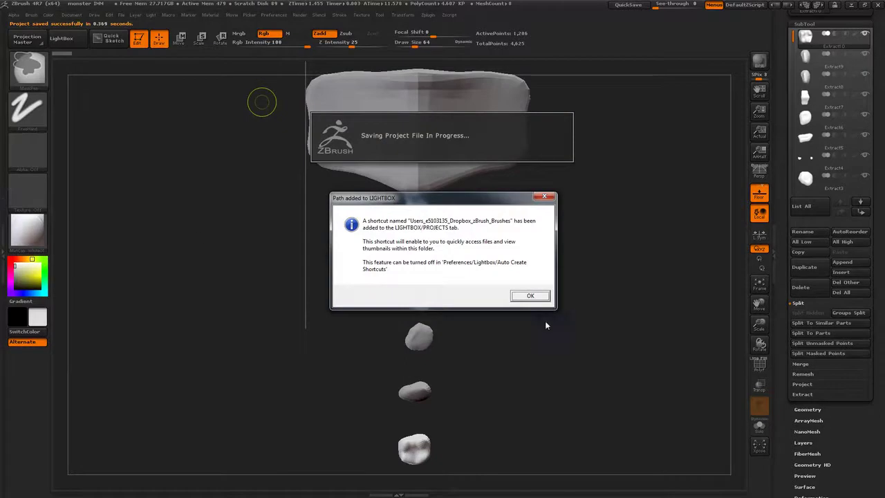
{"action": "left_click", "coordinate": [530, 295]}
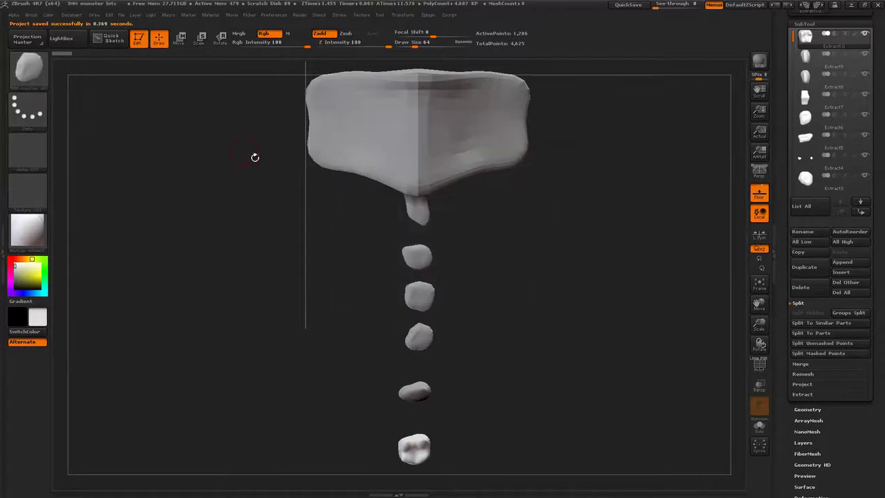
- Try inserting several different pieces from the new multi-mesh brush onto the large bent plate
{"action": "left_click", "coordinate": [31, 71]}
{"action": "left_click_drag", "start_coordinate": [568, 202], "coordinate": [530, 255], "text": "alt"}
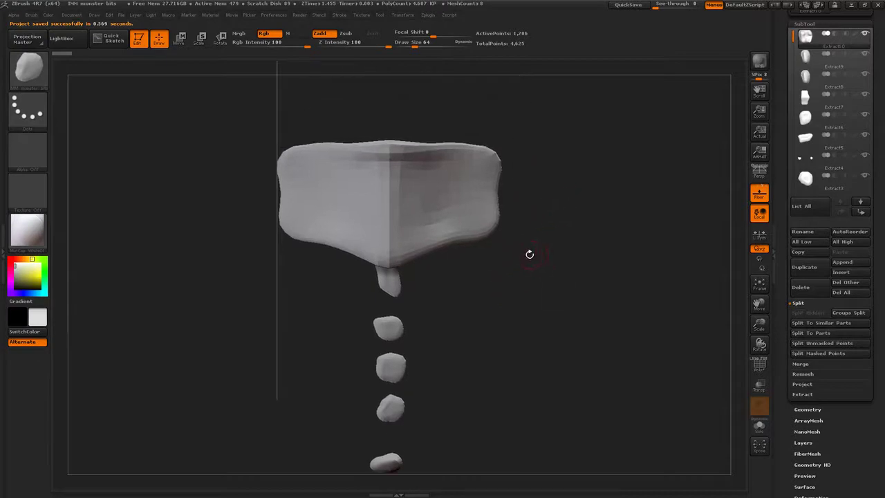
{"action": "key", "text": "n"}
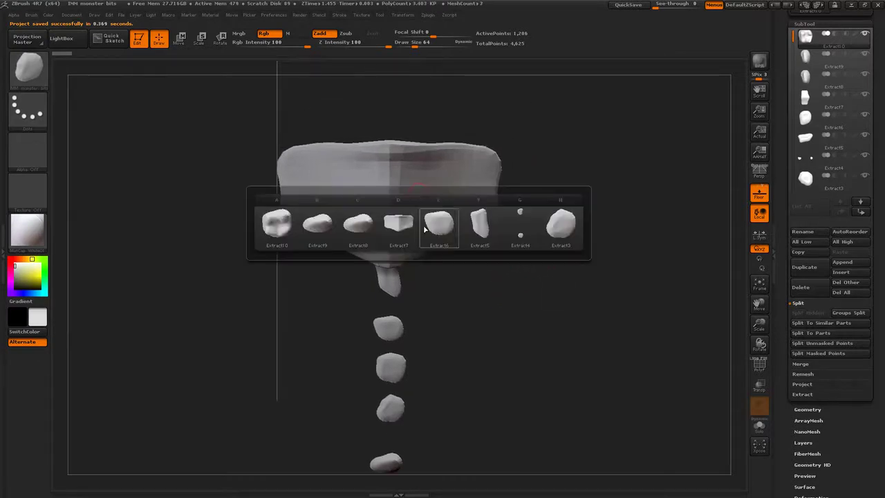
{"action": "left_click", "coordinate": [402, 226]}
{"action": "mouse_move", "coordinate": [411, 203]}
{"action": "left_mouse_down"}
{"action": "mouse_move", "coordinate": [414, 216]}
{"action": "mouse_move", "coordinate": [463, 207]}
{"action": "left_mouse_up"}
{"action": "key", "text": "m"}
{"action": "left_click", "coordinate": [477, 224]}
{"action": "mouse_move", "coordinate": [374, 183]}
{"action": "left_mouse_down"}
{"action": "mouse_move", "coordinate": [347, 235]}
{"action": "mouse_move", "coordinate": [406, 238]}
{"action": "left_mouse_up"}
{"action": "left_click_drag", "start_coordinate": [436, 233], "coordinate": [474, 215]}
{"action": "left_click_drag", "start_coordinate": [578, 297], "coordinate": [614, 239]}
- Undo all the test pieces inserted on the bent plate
{"action": "key", "text": "ctrl+z"}
{"action": "key", "text": "ctrl+z"}
{"action": "key", "text": "ctrl+z"}
{"action": "key", "text": "ctrl+z"}
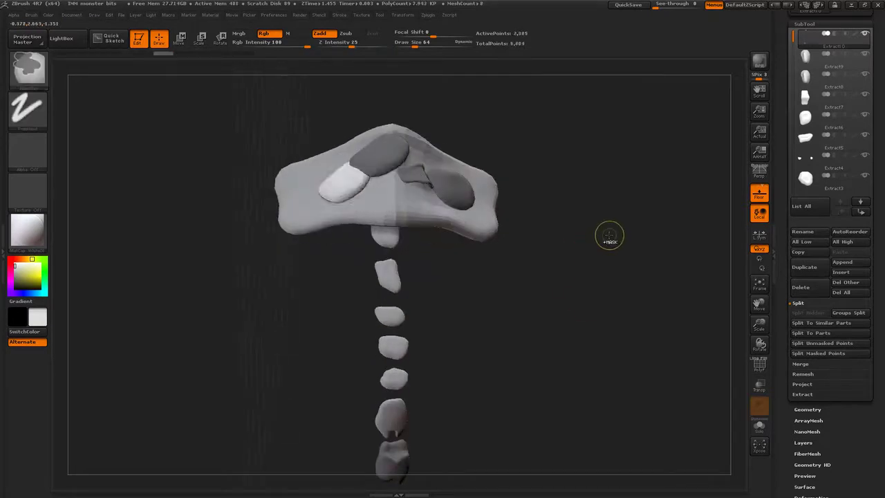
{"action": "key", "text": "ctrl+z"}
{"action": "key", "text": "ctrl+z"}
{"action": "key", "text": "ctrl+z"}
{"action": "key", "text": "ctrl+z"}
{"action": "key", "text": "ctrl+z"}
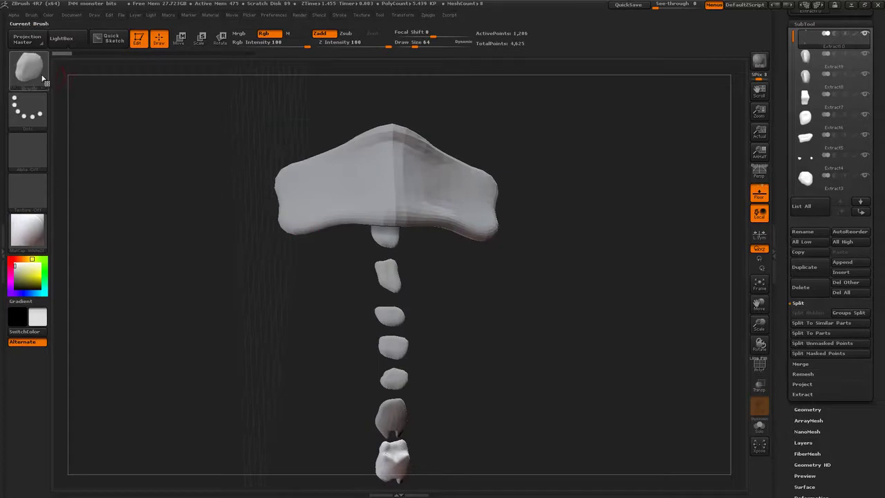
- Open the monster2 project from the LightBox project library without saving the current changes
{"action": "left_click", "coordinate": [61, 38]}
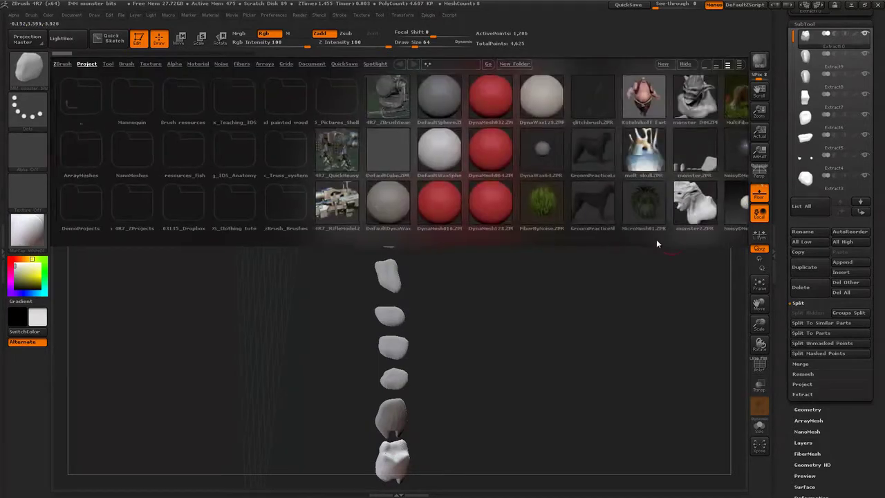
{"action": "left_click_drag", "start_coordinate": [667, 182], "coordinate": [647, 183]}
{"action": "scroll", "coordinate": [648, 183], "scroll_direction": "down", "scroll_amount": 1}
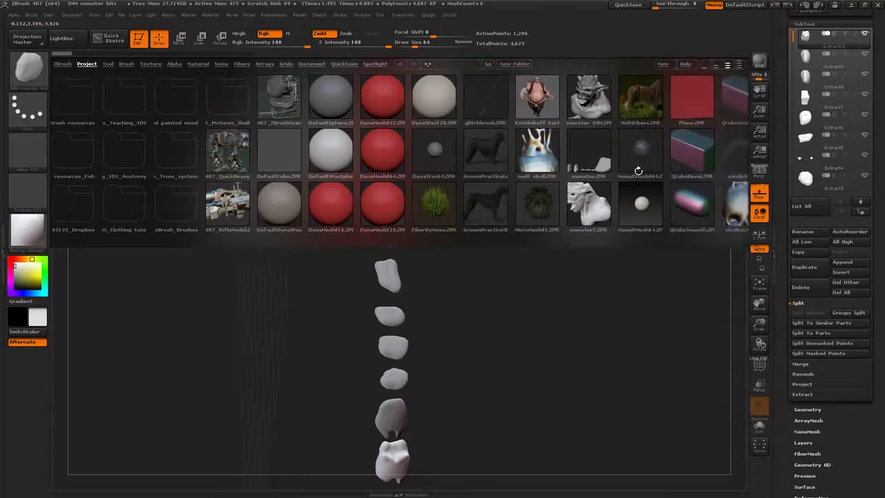
{"action": "double_click", "coordinate": [586, 203]}
{"action": "left_click", "coordinate": [478, 274]}
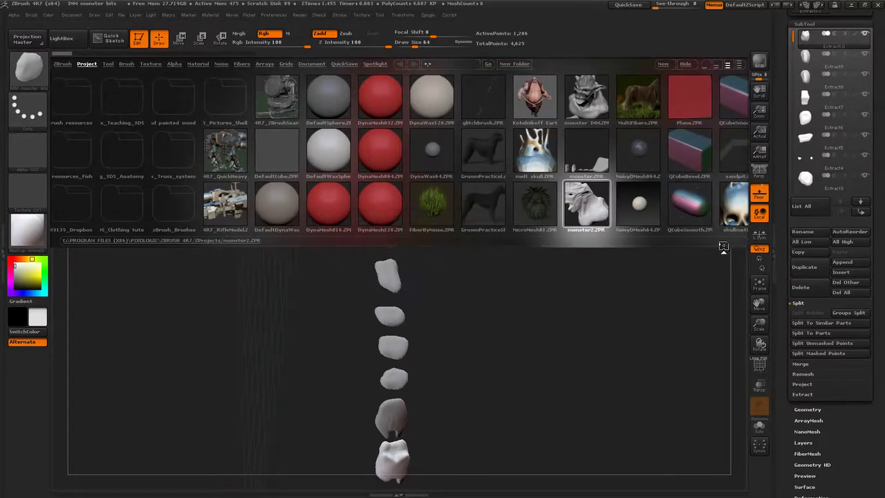
- Insert the bent plate piece from the custom multi-mesh brush onto the back of the monster's neck
{"action": "left_click_drag", "start_coordinate": [506, 225], "coordinate": [546, 284]}
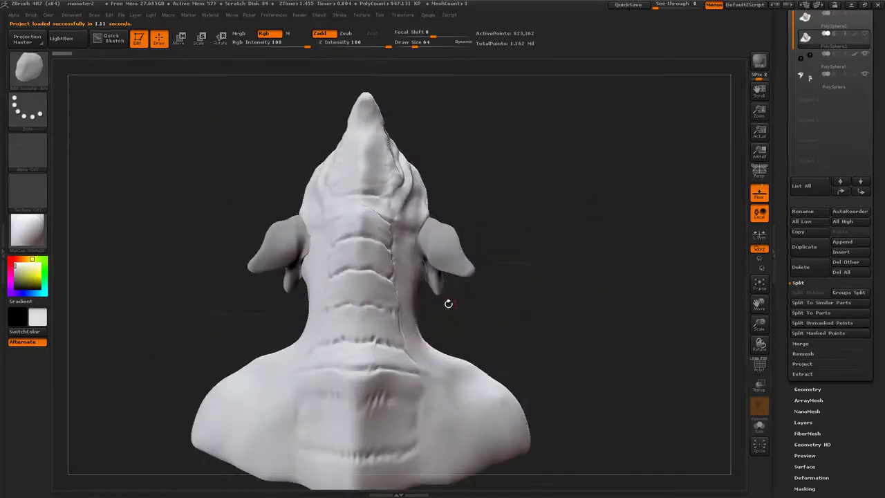
{"action": "key", "text": "n"}
{"action": "left_click", "coordinate": [419, 337]}
{"action": "left_click_drag", "start_coordinate": [526, 307], "coordinate": [528, 258], "text": "alt"}
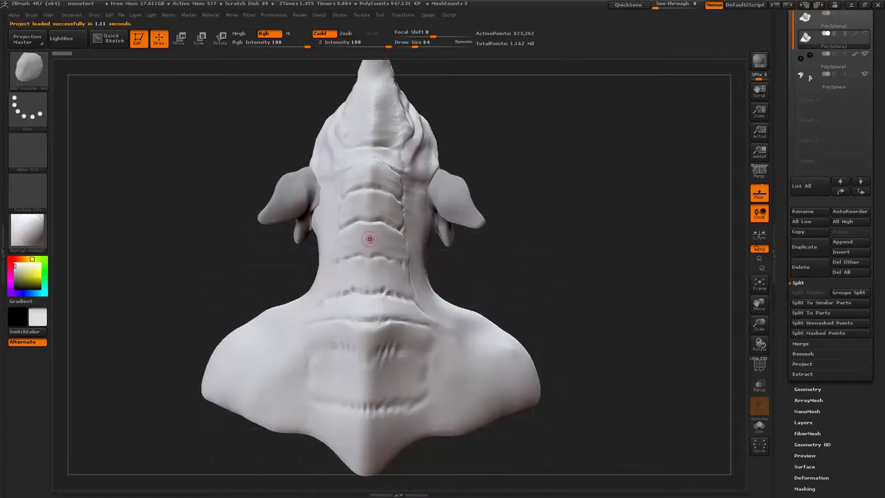
{"action": "left_click_drag", "start_coordinate": [369, 239], "coordinate": [370, 278]}
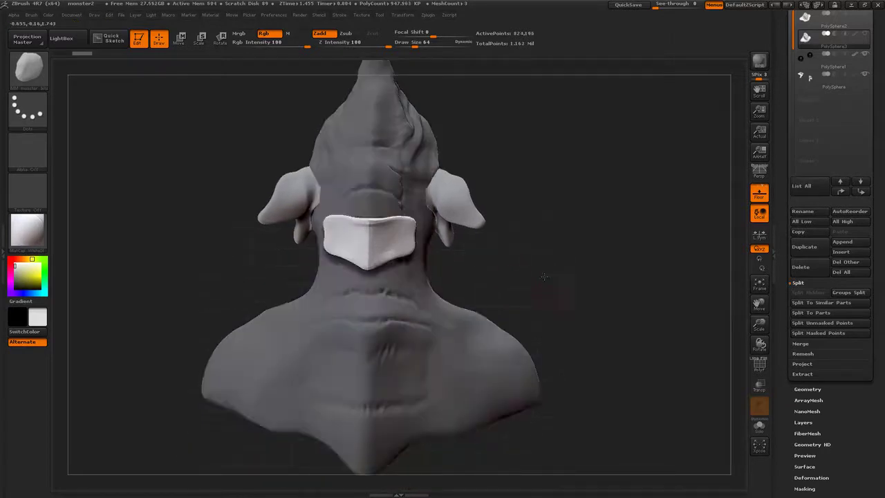
- Rotate the inserted plate in side view so it flips over to face along the back of the neck
{"action": "left_click_drag", "start_coordinate": [544, 277], "coordinate": [551, 239]}
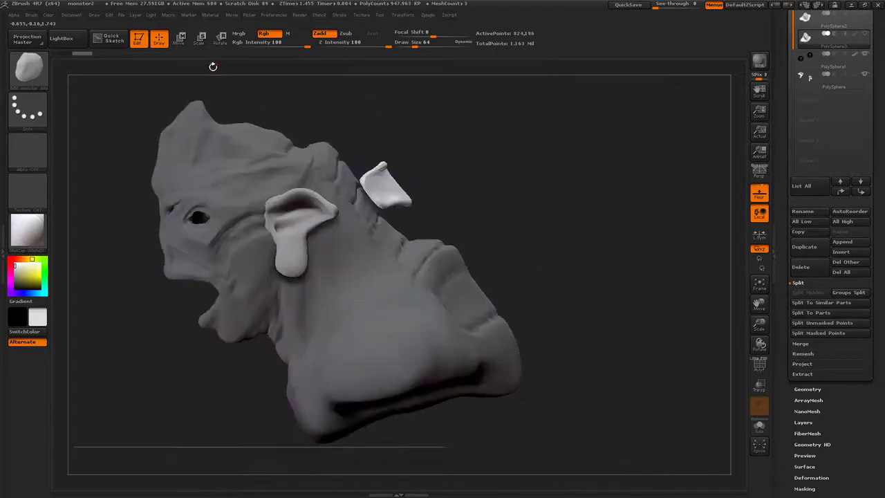
{"action": "left_click", "coordinate": [220, 43]}
{"action": "left_click_drag", "start_coordinate": [531, 82], "coordinate": [534, 148]}
{"action": "left_click_drag", "start_coordinate": [371, 200], "coordinate": [447, 201]}
{"action": "left_click_drag", "start_coordinate": [383, 190], "coordinate": [498, 191]}
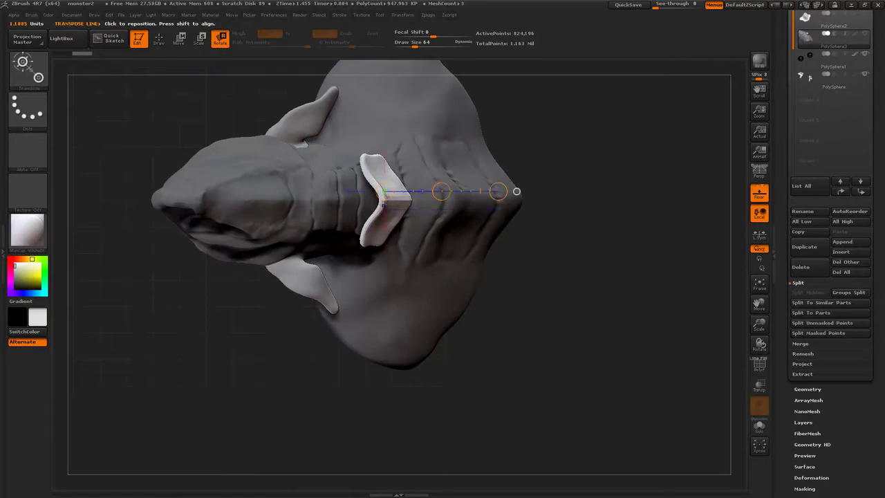
{"action": "left_click_drag", "start_coordinate": [381, 200], "coordinate": [282, 198]}
{"action": "left_click_drag", "start_coordinate": [500, 200], "coordinate": [487, 145]}
{"action": "left_click_drag", "start_coordinate": [596, 256], "coordinate": [600, 145]}
{"action": "left_click_drag", "start_coordinate": [548, 230], "coordinate": [502, 388], "text": "alt"}
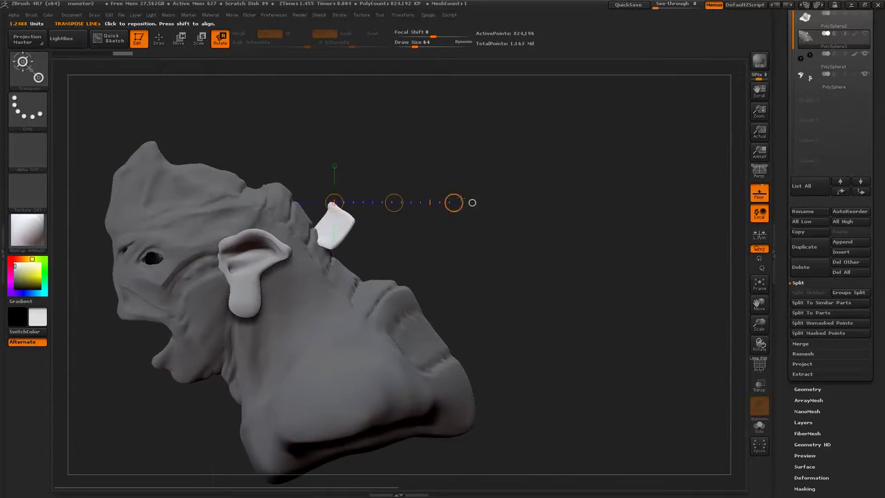
{"action": "left_click_drag", "start_coordinate": [454, 203], "coordinate": [275, 314]}
- Move the plate down onto the back of the neck and fine-tune its tilt to follow the slope
{"action": "key", "text": "w"}
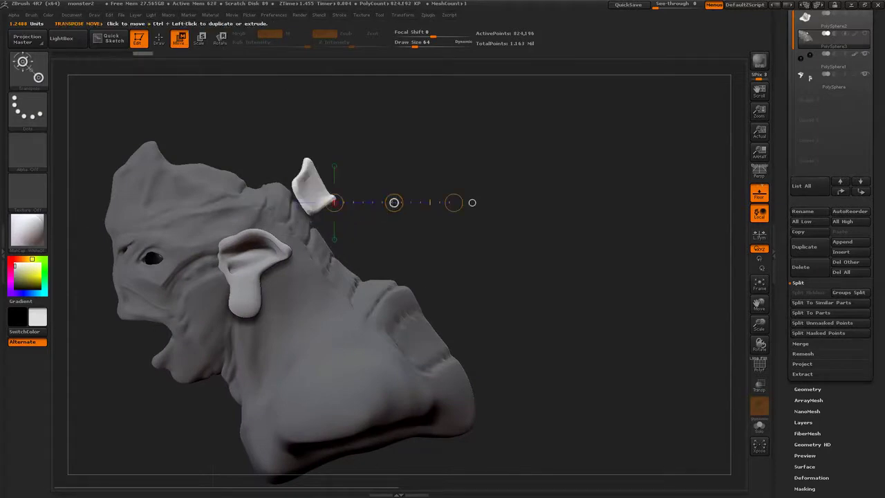
{"action": "left_click_drag", "start_coordinate": [394, 203], "coordinate": [407, 260]}
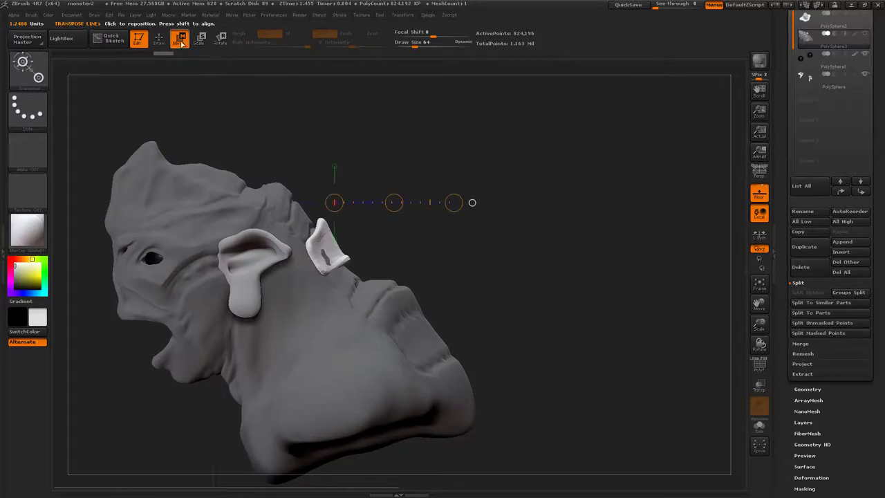
{"action": "key", "text": "e"}
{"action": "mouse_move", "coordinate": [341, 261]}
{"action": "left_mouse_down", "text": "shift"}
{"action": "mouse_move", "coordinate": [341, 159]}
{"action": "mouse_move", "coordinate": [319, 153]}
{"action": "left_mouse_up", "text": "shift"}
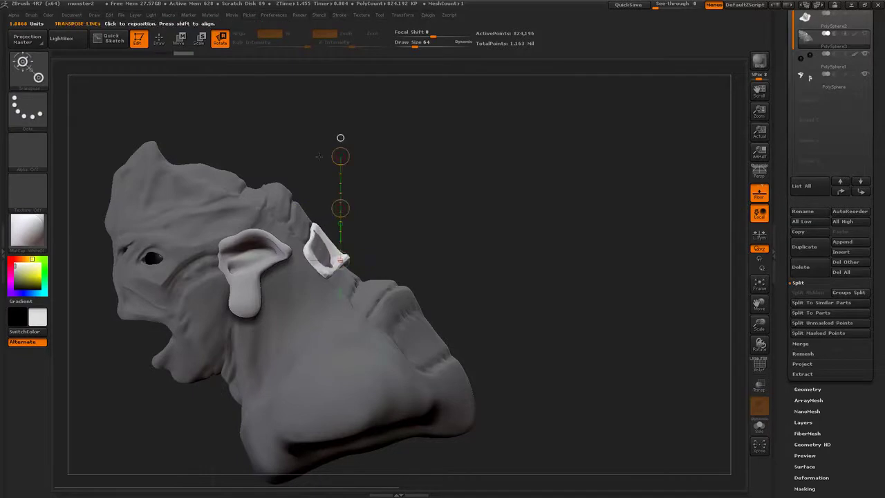
{"action": "key", "text": "w"}
{"action": "left_click_drag", "start_coordinate": [340, 208], "coordinate": [218, 72]}
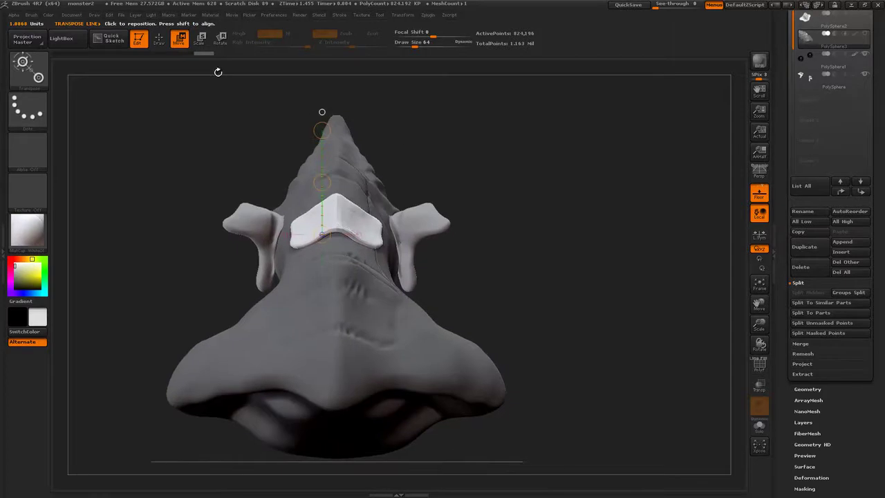
- Align a horizontal transpose line across the plate's centre and stretch the plate sideways to span more of the neck
{"action": "left_click_drag", "start_coordinate": [513, 154], "coordinate": [424, 219], "text": "shift"}
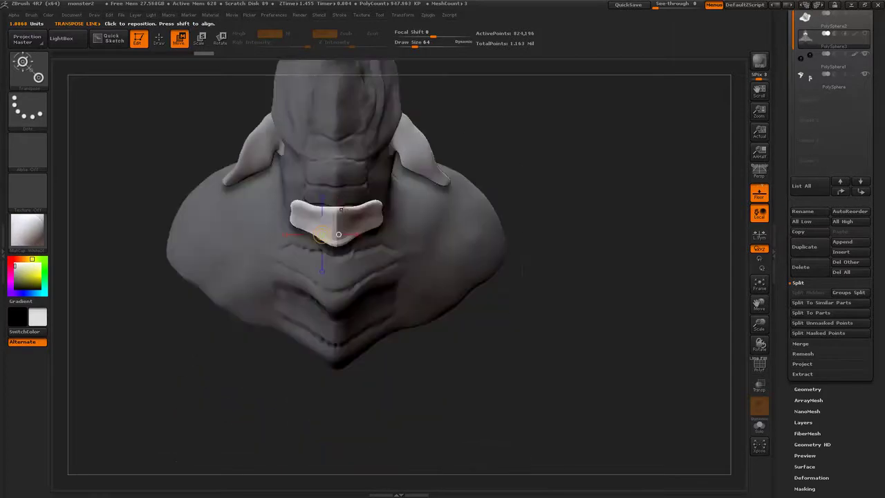
{"action": "left_click_drag", "start_coordinate": [341, 211], "coordinate": [396, 213], "text": "shift"}
{"action": "left_click_drag", "start_coordinate": [488, 190], "coordinate": [508, 76], "text": "shift"}
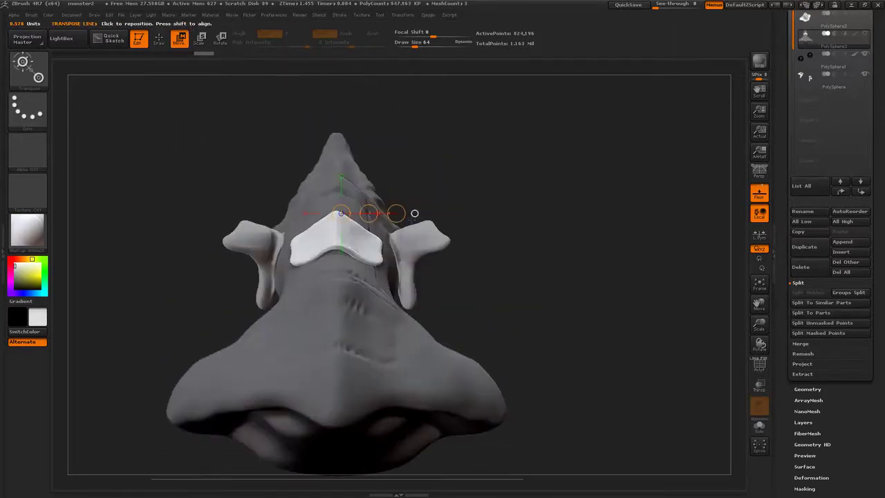
{"action": "mouse_move", "coordinate": [396, 214]}
{"action": "left_mouse_down"}
{"action": "mouse_move", "coordinate": [409, 214]}
{"action": "mouse_move", "coordinate": [381, 212]}
{"action": "left_mouse_up"}
{"action": "key", "text": "ctrl+z"}
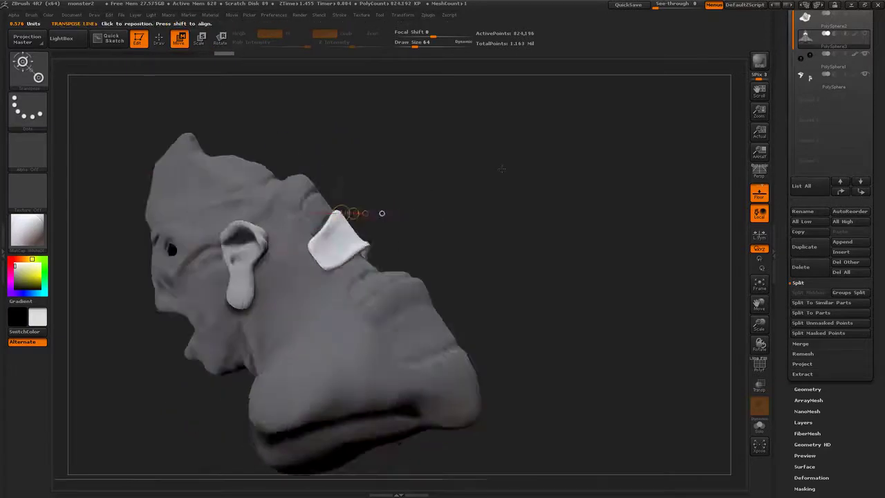
{"action": "left_click_drag", "start_coordinate": [501, 169], "coordinate": [392, 189]}
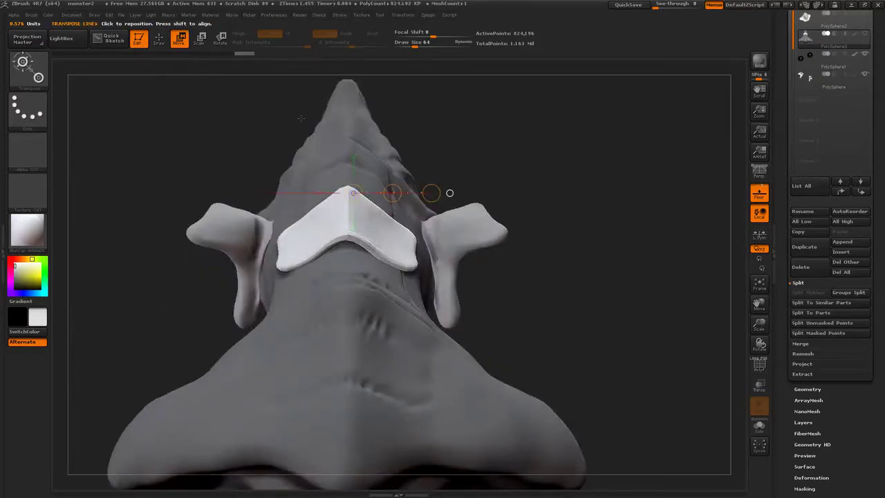
- Bend the plate's sides in against the neck using the Move brush at draw size 244
{"action": "key", "text": "b"}
{"action": "key", "text": "m"}
{"action": "key", "text": "v"}
{"action": "left_click", "coordinate": [159, 40]}
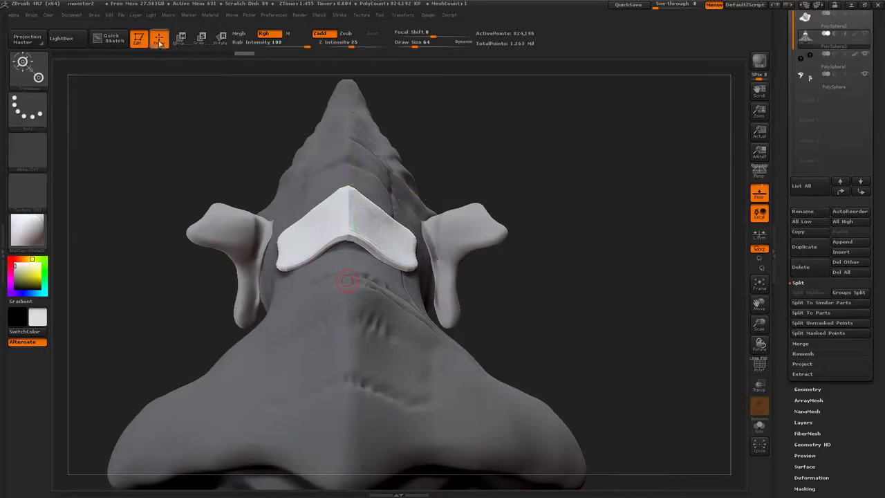
{"action": "key", "text": "b"}
{"action": "key", "text": "m"}
{"action": "key", "text": "v"}
{"action": "key", "text": "s"}
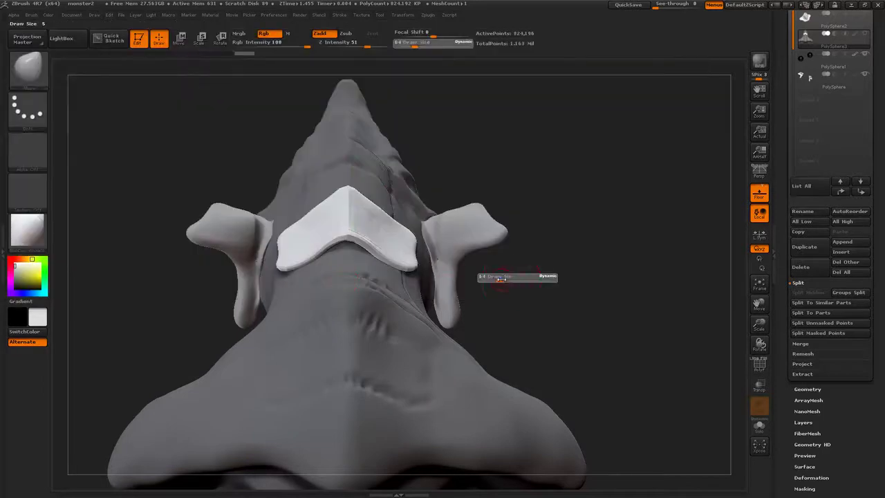
{"action": "left_click_drag", "start_coordinate": [499, 280], "coordinate": [515, 289]}
{"action": "key", "text": "s"}
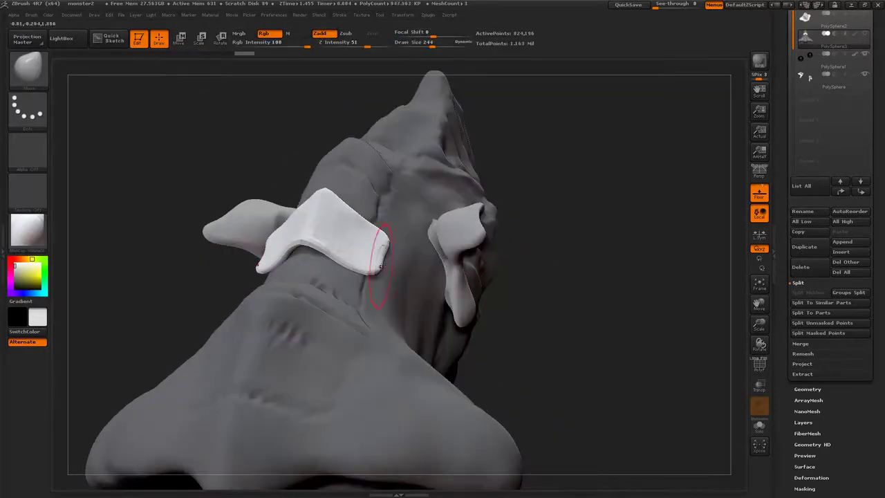
{"action": "mouse_move", "coordinate": [385, 255]}
{"action": "left_mouse_down"}
{"action": "mouse_move", "coordinate": [373, 251]}
{"action": "mouse_move", "coordinate": [373, 233]}
{"action": "mouse_move", "coordinate": [377, 254]}
{"action": "left_mouse_up"}
{"action": "left_click_drag", "start_coordinate": [564, 320], "coordinate": [440, 260]}
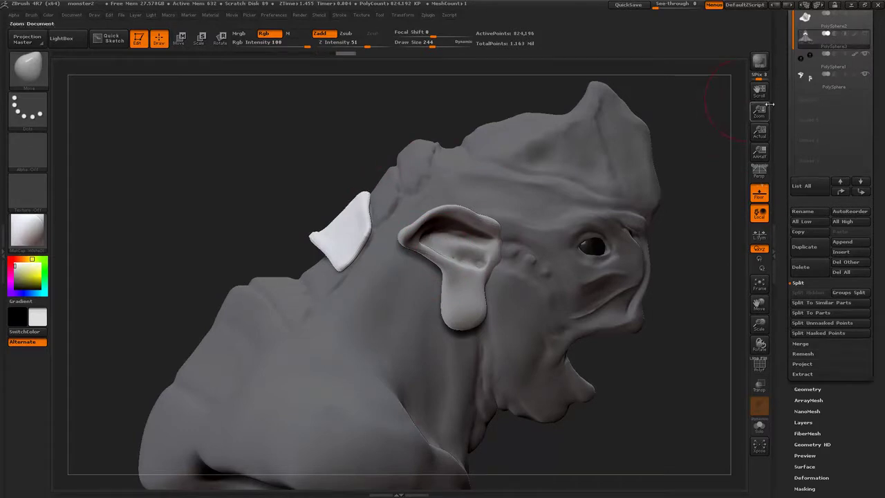
- Display the polyframe with its polygroups and clear the mask from the monster bust
{"action": "left_click_drag", "start_coordinate": [789, 79], "coordinate": [781, 108]}
{"action": "left_click_drag", "start_coordinate": [680, 178], "coordinate": [638, 217]}
{"action": "key", "text": "shift+f"}
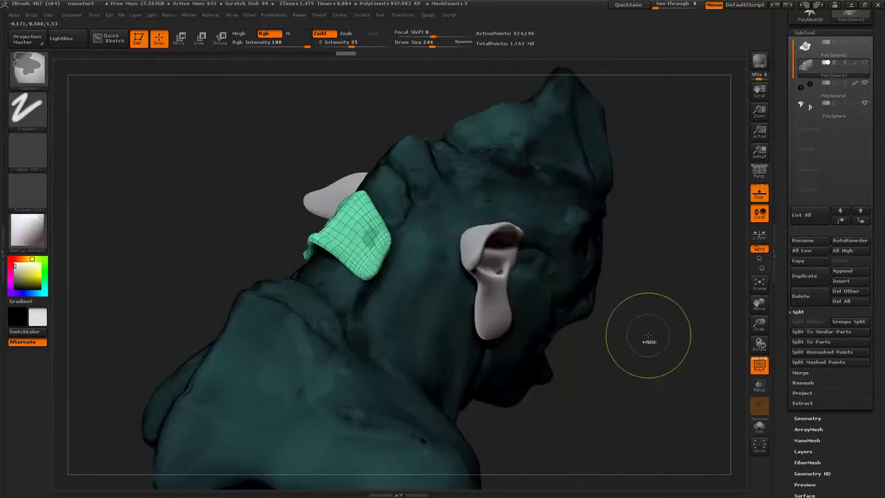
{"action": "left_click_drag", "start_coordinate": [645, 340], "coordinate": [667, 355], "text": "ctrl"}
{"action": "key", "text": "shift+f"}
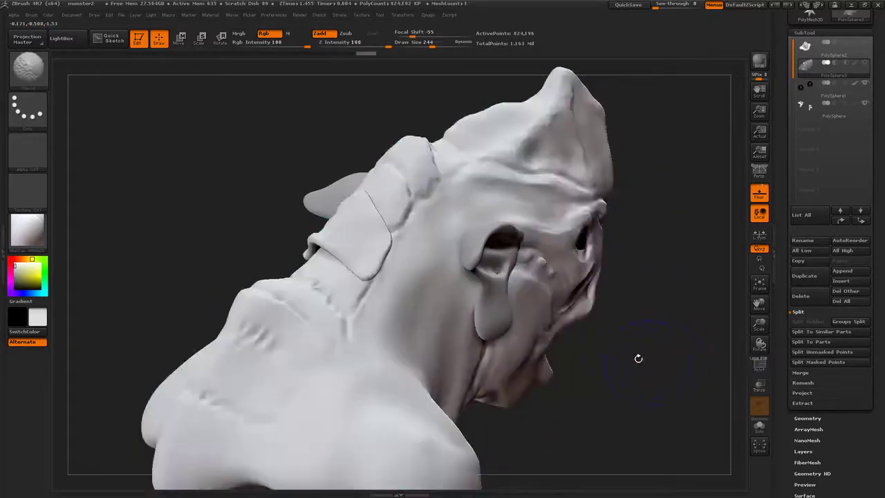
{"action": "key", "text": "shift+f"}
- Split the bust and the plate into separate subtools by polygroup and make the plate's subtool active
{"action": "left_click_drag", "start_coordinate": [638, 357], "coordinate": [515, 273]}
{"action": "left_click_drag", "start_coordinate": [399, 253], "coordinate": [409, 196]}
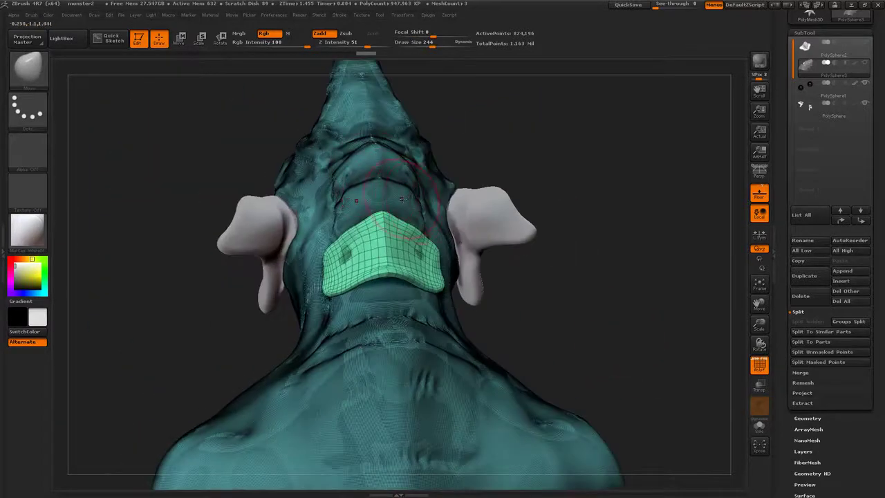
{"action": "left_click_drag", "start_coordinate": [622, 281], "coordinate": [640, 270]}
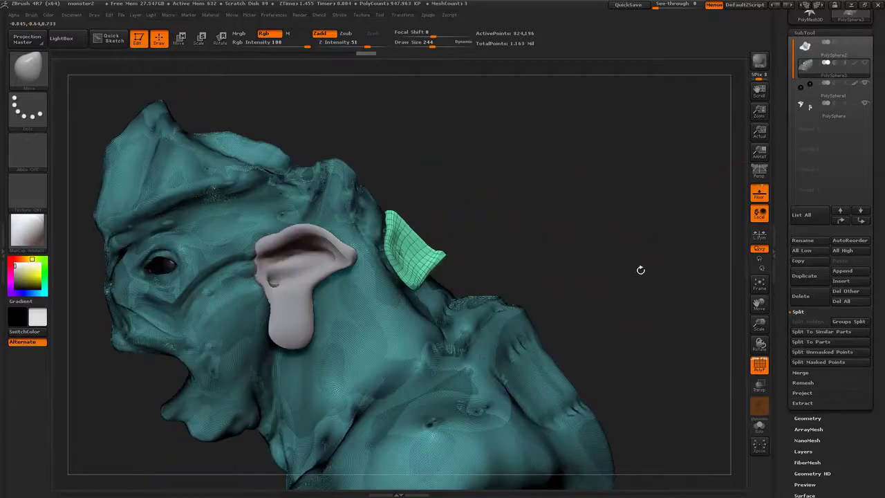
{"action": "left_click", "coordinate": [857, 322]}
{"action": "left_click", "coordinate": [807, 87]}
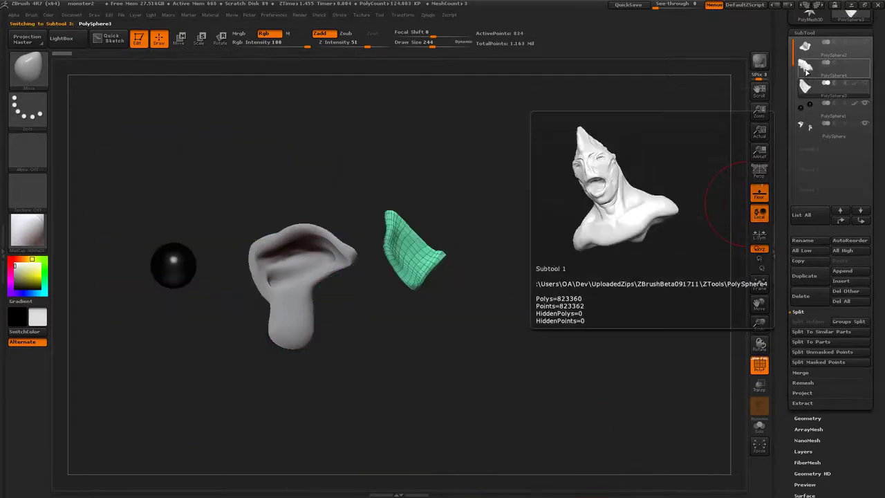
{"action": "left_click", "coordinate": [806, 72]}
{"action": "left_click", "coordinate": [808, 90]}
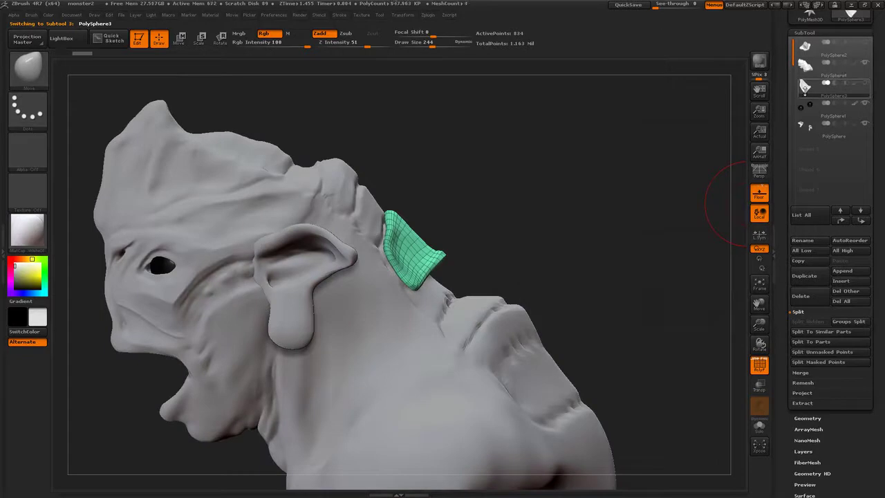
- Duplicate the plate subtool and move the copy up the neck so it sits above the original plate
{"action": "left_click", "coordinate": [803, 275]}
{"action": "key", "text": "w"}
{"action": "left_click", "coordinate": [414, 221]}
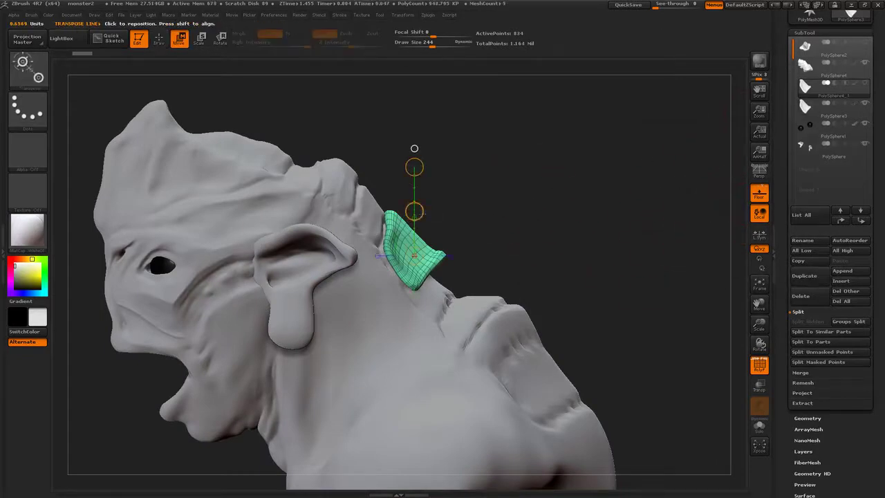
{"action": "left_click_drag", "start_coordinate": [415, 212], "coordinate": [382, 175]}
{"action": "key", "text": "ctrl+z"}
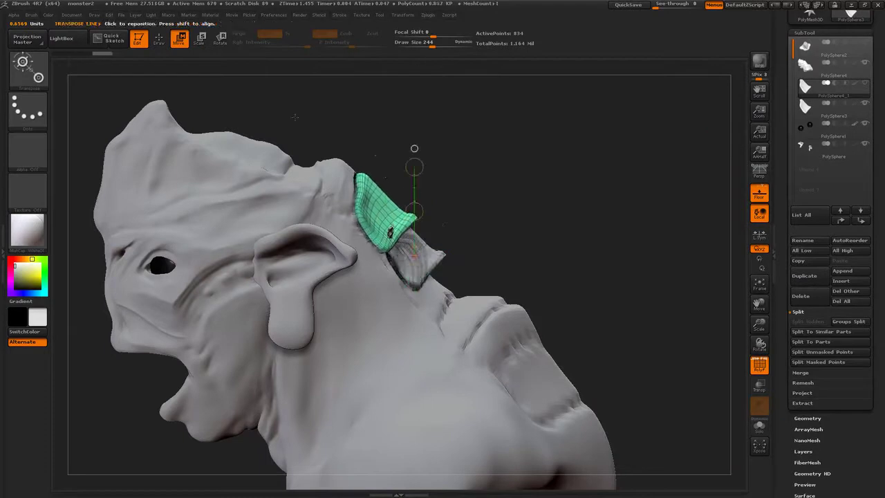
- Scale the copied plate down slightly so it fits the narrower upper part of the neck
{"action": "left_click", "coordinate": [202, 37]}
{"action": "left_click", "coordinate": [372, 214]}
{"action": "left_click_drag", "start_coordinate": [371, 112], "coordinate": [372, 158]}
{"action": "key", "text": "w"}
{"action": "mouse_move", "coordinate": [494, 166]}
{"action": "left_mouse_down"}
{"action": "mouse_move", "coordinate": [458, 168]}
{"action": "mouse_move", "coordinate": [476, 169]}
{"action": "left_mouse_up"}
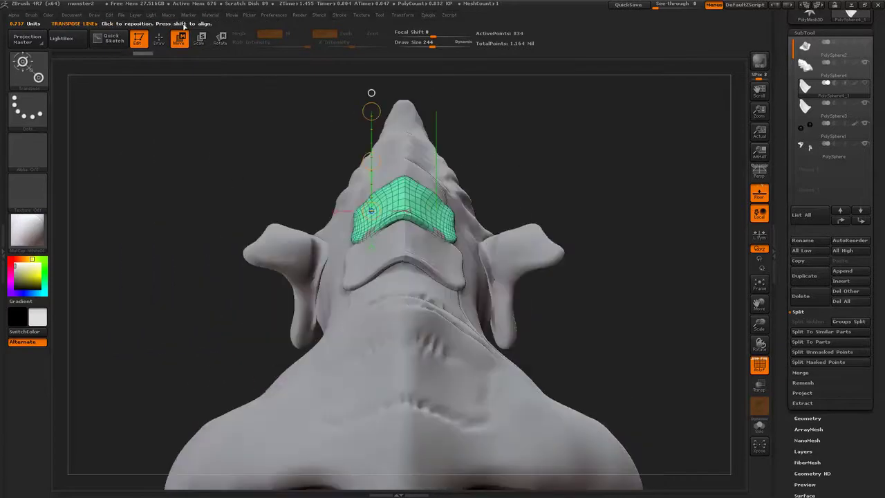
- Reshape the copied plate's side flaps with the Move brush so they wrap around the neck
{"action": "left_click", "coordinate": [159, 40]}
{"action": "left_click_drag", "start_coordinate": [533, 187], "coordinate": [490, 213]}
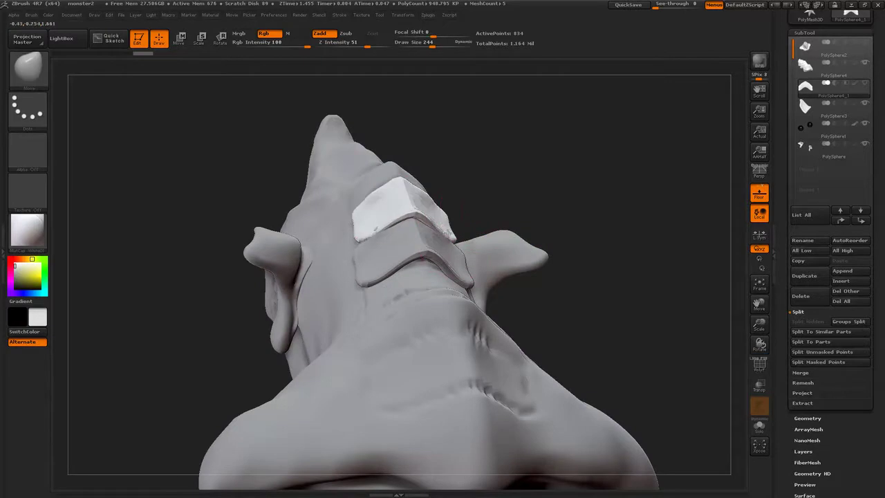
{"action": "left_click_drag", "start_coordinate": [489, 189], "coordinate": [447, 236]}
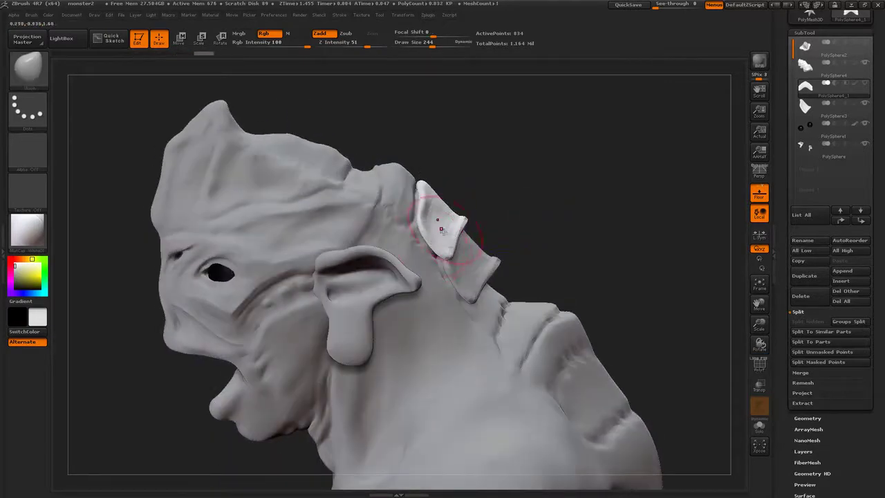
{"action": "mouse_move", "coordinate": [525, 176]}
{"action": "left_mouse_down"}
{"action": "mouse_move", "coordinate": [460, 207]}
{"action": "mouse_move", "coordinate": [511, 250]}
{"action": "left_mouse_up"}
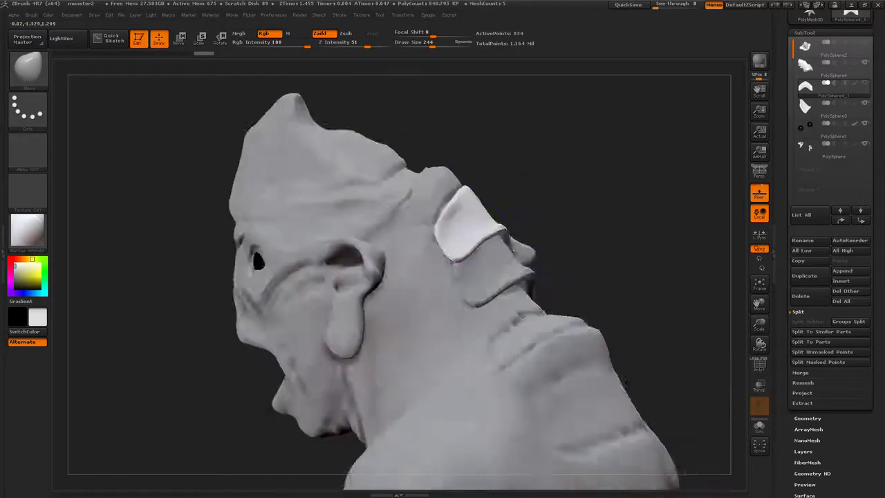
{"action": "mouse_move", "coordinate": [449, 232]}
{"action": "left_mouse_down"}
{"action": "mouse_move", "coordinate": [549, 227]}
{"action": "mouse_move", "coordinate": [440, 243]}
{"action": "left_mouse_up"}
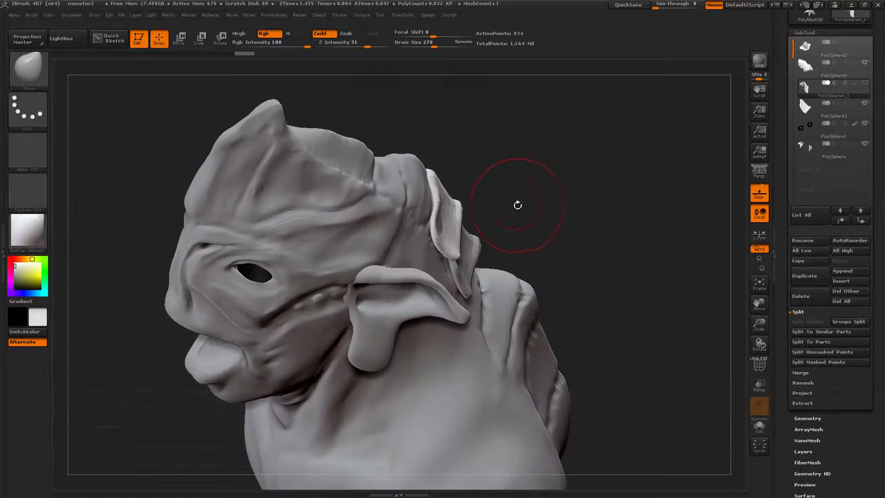
- Adjust the copied plate's top centre edge and side surface with the Move brush to refine its profile
{"action": "mouse_move", "coordinate": [515, 202]}
{"action": "left_mouse_down"}
{"action": "mouse_move", "coordinate": [448, 228]}
{"action": "mouse_move", "coordinate": [454, 219]}
{"action": "left_mouse_up"}
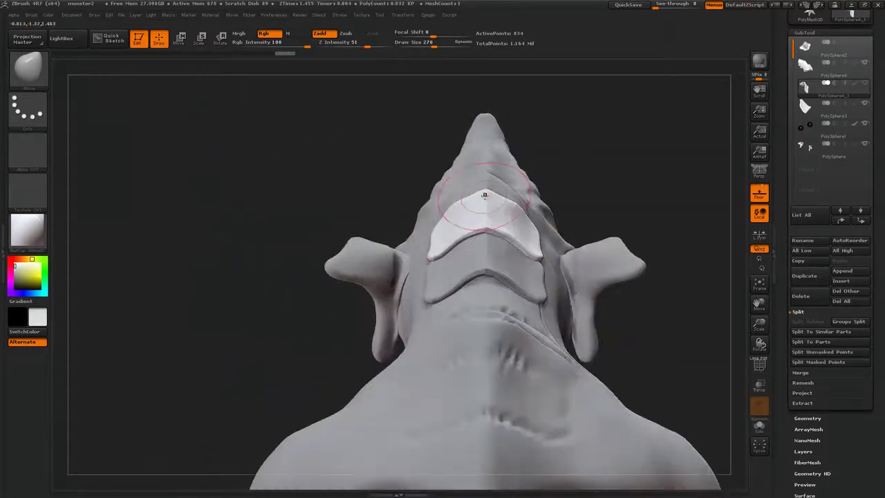
{"action": "mouse_move", "coordinate": [484, 185]}
{"action": "left_mouse_down"}
{"action": "mouse_move", "coordinate": [477, 191]}
{"action": "mouse_move", "coordinate": [481, 183]}
{"action": "left_mouse_up"}
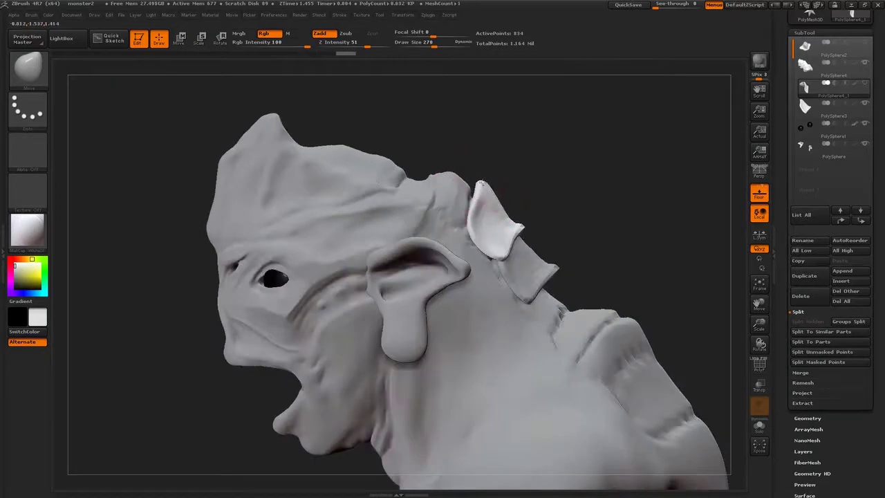
{"action": "left_click_drag", "start_coordinate": [583, 217], "coordinate": [502, 217]}
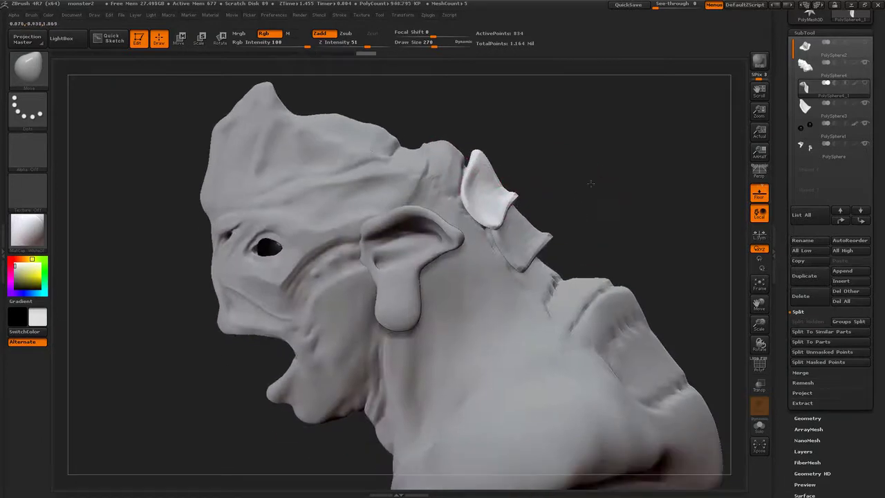
{"action": "mouse_move", "coordinate": [590, 183]}
{"action": "left_mouse_down"}
{"action": "mouse_move", "coordinate": [696, 309]}
{"action": "mouse_move", "coordinate": [646, 314]}
{"action": "left_mouse_up"}
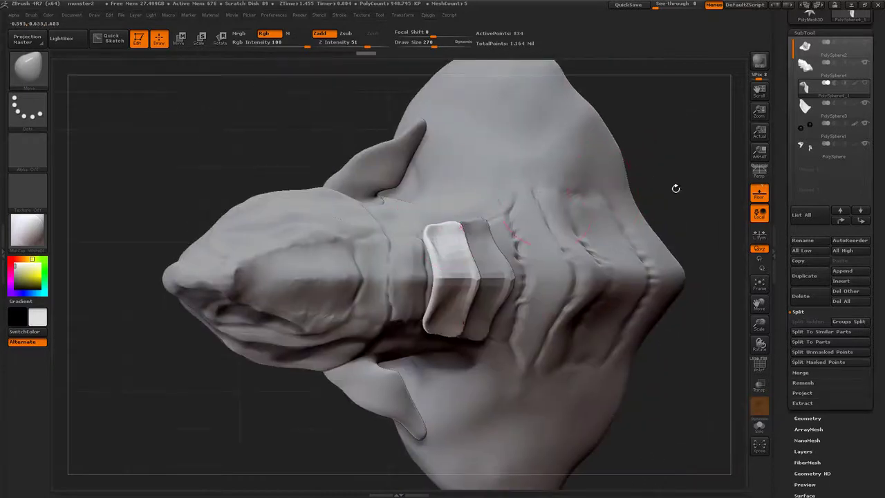
- Reduce the draw size to 220 and shape the upper neck plate's side flaps and corners with the Move brush to hug the neck
{"action": "left_click_drag", "start_coordinate": [676, 189], "coordinate": [572, 224]}
{"action": "key", "text": "s"}
{"action": "left_click_drag", "start_coordinate": [511, 244], "coordinate": [456, 234]}
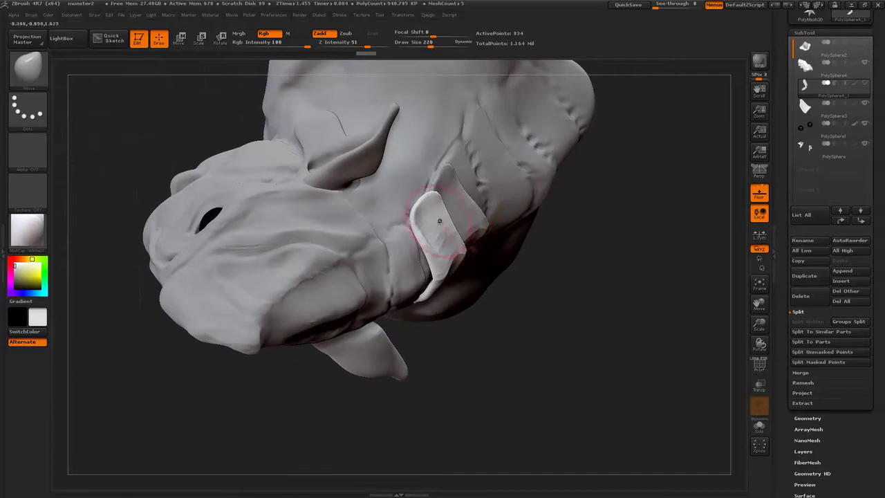
{"action": "left_click_drag", "start_coordinate": [584, 307], "coordinate": [442, 218]}
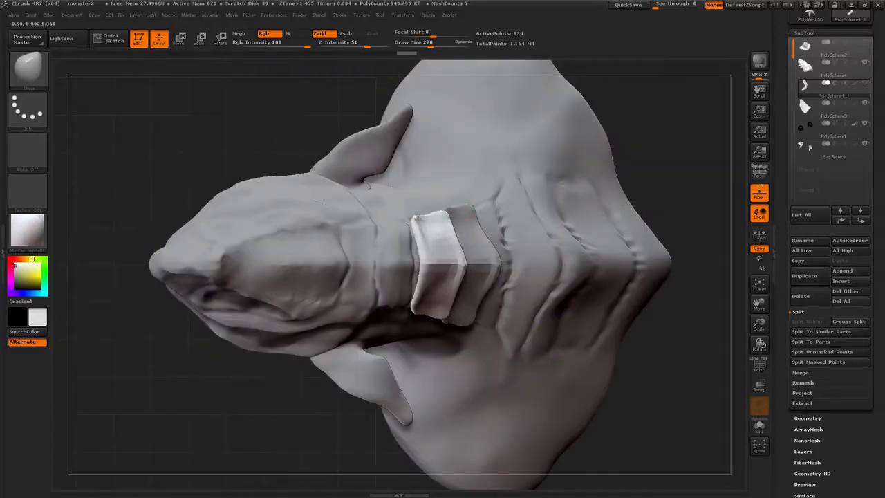
{"action": "left_click_drag", "start_coordinate": [419, 222], "coordinate": [425, 225]}
{"action": "left_click_drag", "start_coordinate": [654, 203], "coordinate": [427, 227]}
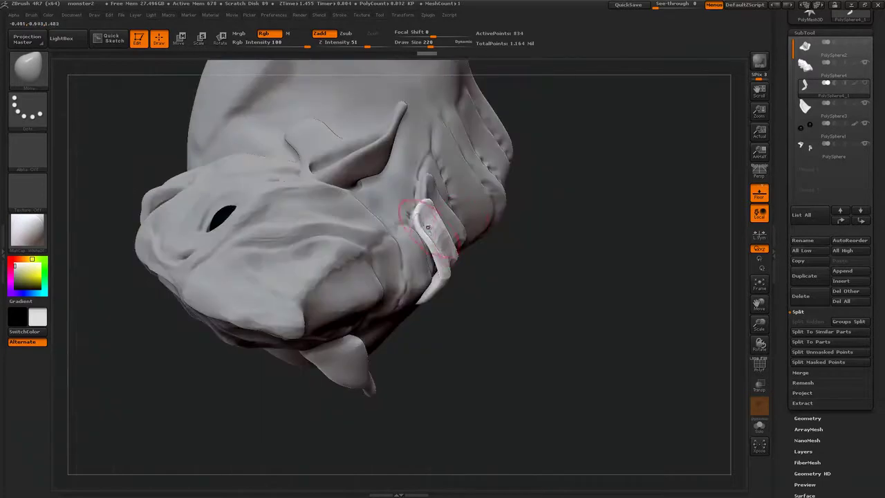
{"action": "mouse_move", "coordinate": [593, 324]}
{"action": "left_mouse_down"}
{"action": "mouse_move", "coordinate": [578, 223]}
{"action": "mouse_move", "coordinate": [454, 247]}
{"action": "left_mouse_up"}
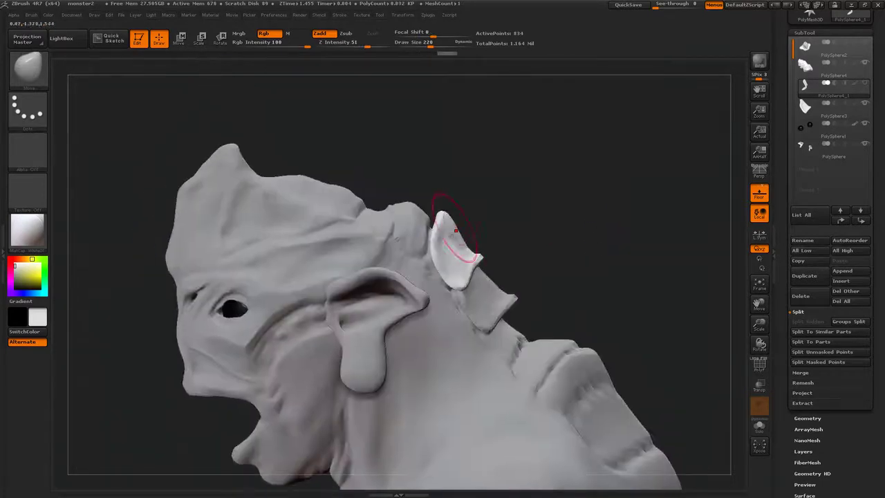
{"action": "mouse_move", "coordinate": [564, 266]}
{"action": "left_mouse_down"}
{"action": "mouse_move", "coordinate": [529, 276]}
{"action": "mouse_move", "coordinate": [565, 261]}
{"action": "left_mouse_up"}
- Select the lower neck plate and reshape its side corners and rear edge with the Move brush
{"action": "left_click", "coordinate": [460, 284], "text": "alt"}
{"action": "left_click", "coordinate": [865, 84]}
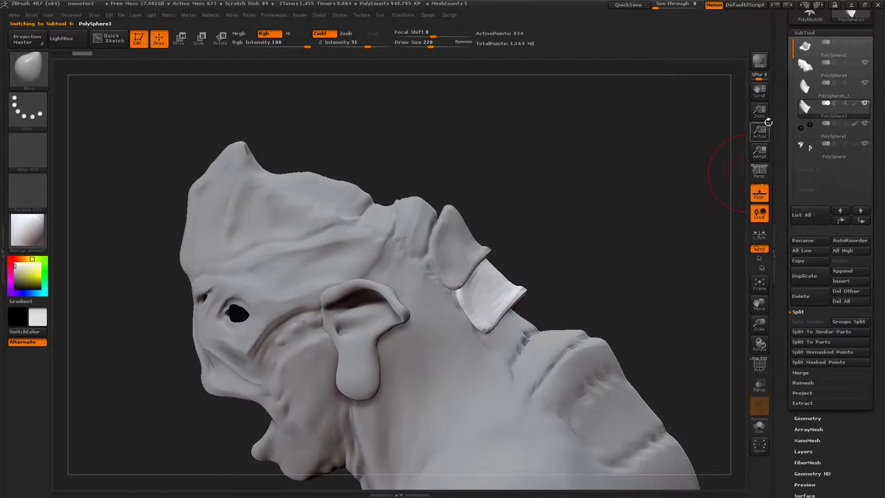
{"action": "left_click_drag", "start_coordinate": [593, 207], "coordinate": [612, 201]}
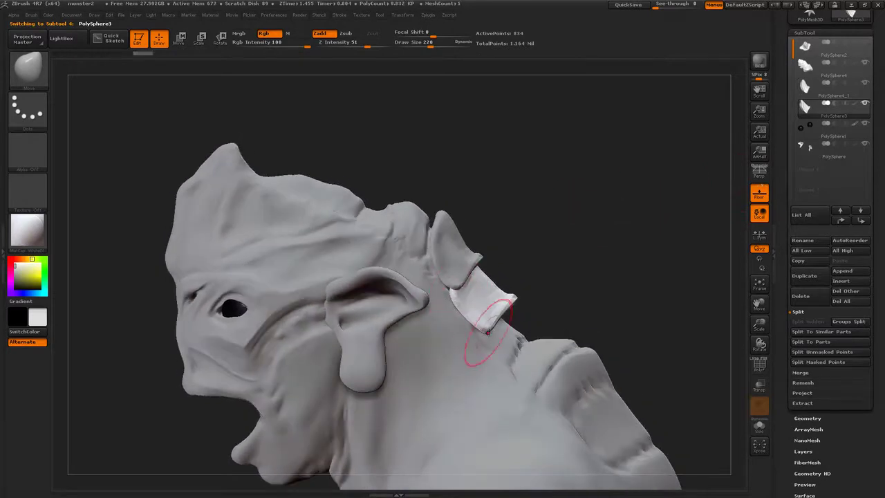
{"action": "mouse_move", "coordinate": [530, 294]}
{"action": "left_mouse_down"}
{"action": "mouse_move", "coordinate": [505, 308]}
{"action": "mouse_move", "coordinate": [515, 301]}
{"action": "left_mouse_up"}
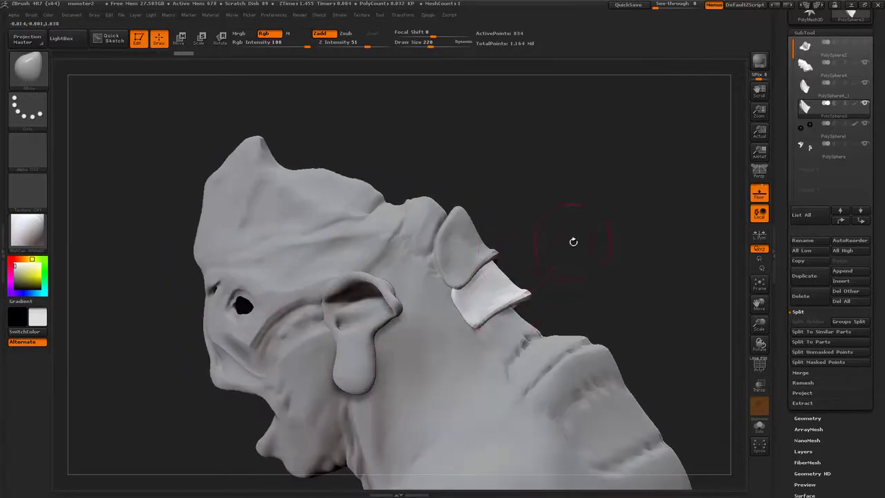
{"action": "mouse_move", "coordinate": [573, 241]}
{"action": "left_mouse_down"}
{"action": "mouse_move", "coordinate": [561, 230]}
{"action": "mouse_move", "coordinate": [503, 298]}
{"action": "left_mouse_up"}
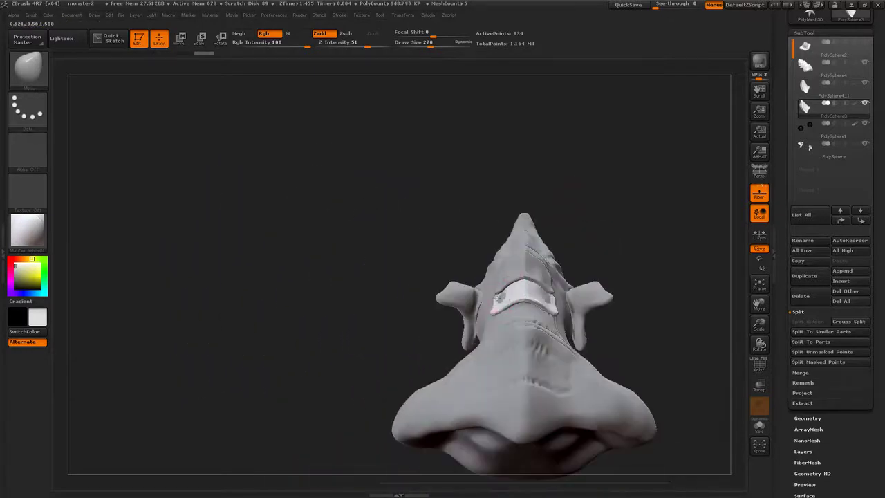
{"action": "left_click_drag", "start_coordinate": [614, 217], "coordinate": [499, 297]}
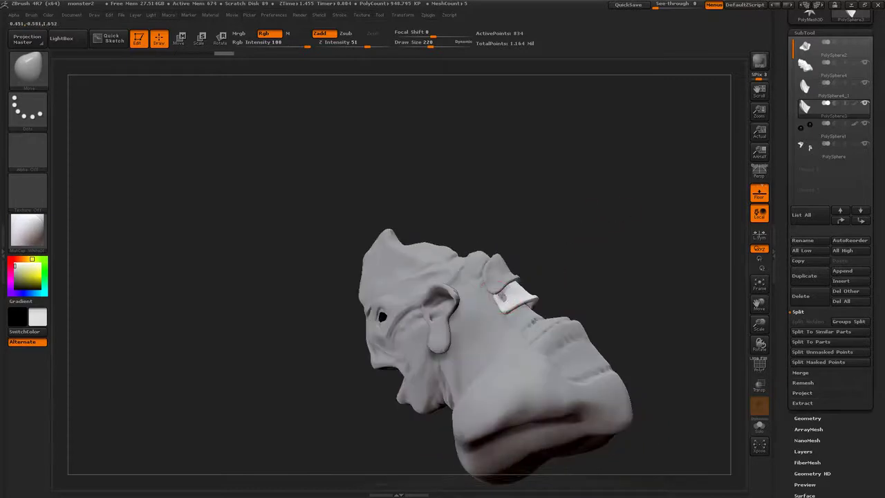
{"action": "mouse_move", "coordinate": [594, 233]}
{"action": "left_mouse_down"}
{"action": "mouse_move", "coordinate": [633, 235]}
{"action": "mouse_move", "coordinate": [591, 199]}
{"action": "left_mouse_up"}
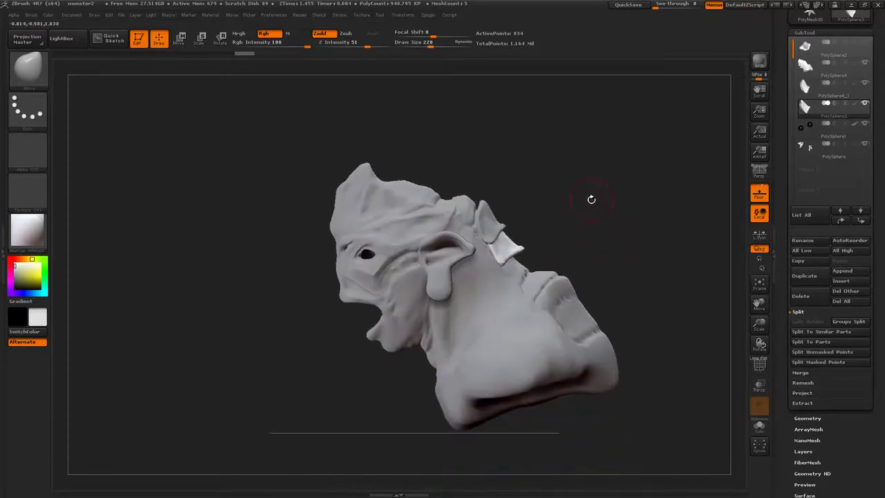
- Select the bust body, choose the IMM monster bits brush and insert an Extract3 piece on the back of the shoulder
{"action": "left_click", "coordinate": [500, 359], "text": "alt"}
{"action": "left_click_drag", "start_coordinate": [585, 261], "coordinate": [568, 152]}
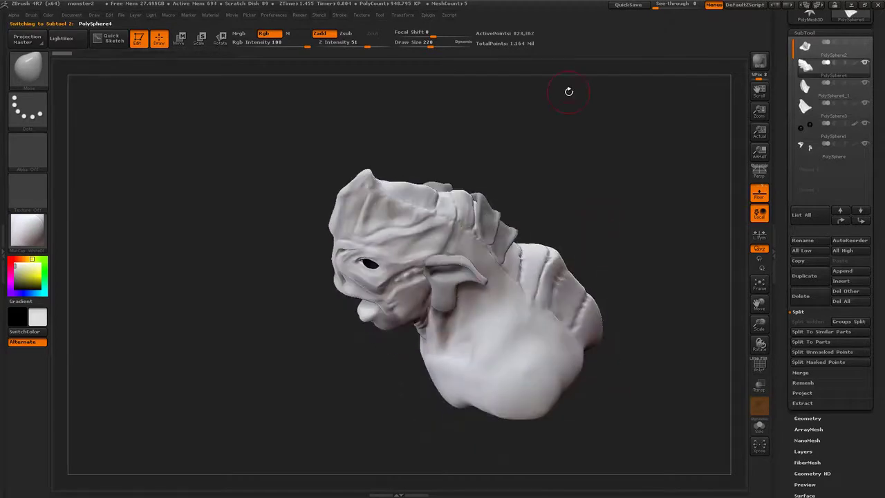
{"action": "left_click", "coordinate": [28, 67]}
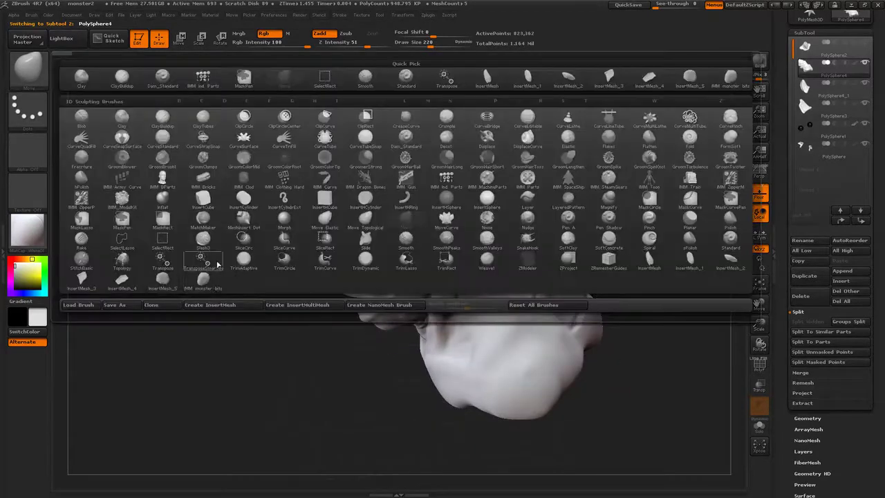
{"action": "left_click", "coordinate": [211, 289]}
{"action": "key", "text": "m"}
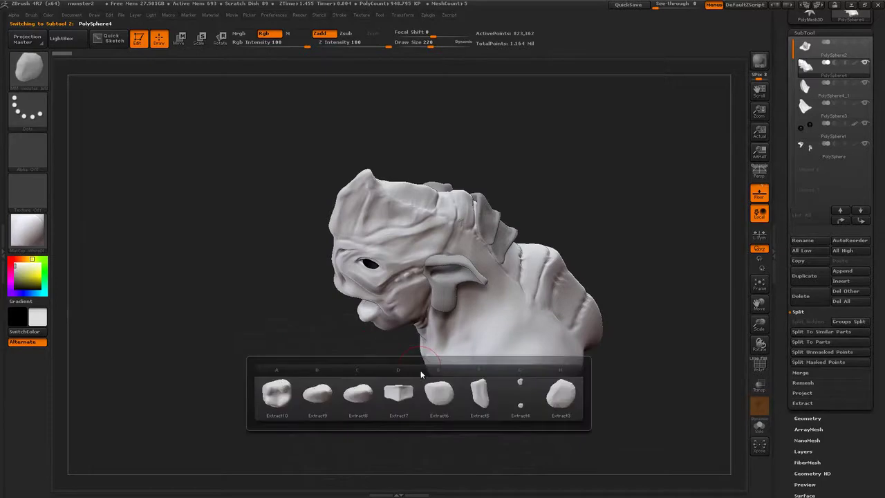
{"action": "mouse_move", "coordinate": [357, 400]}
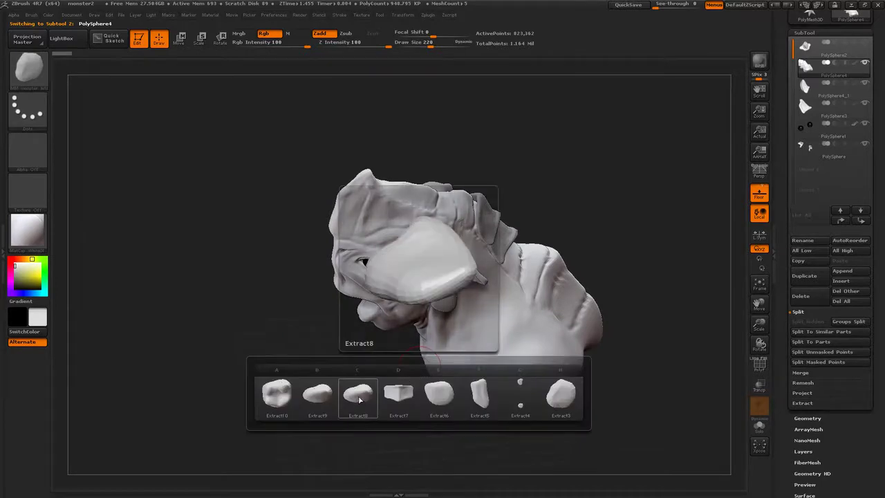
{"action": "left_click", "coordinate": [558, 400]}
{"action": "left_click_drag", "start_coordinate": [668, 360], "coordinate": [618, 322], "text": "alt"}
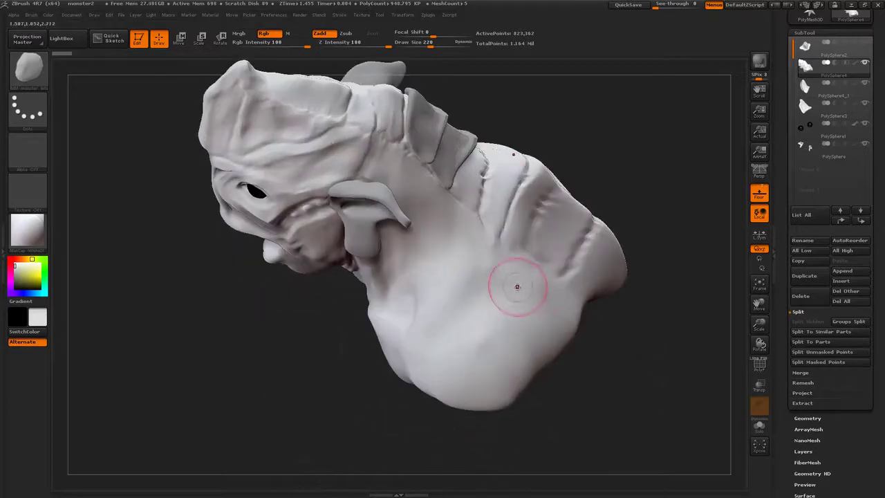
{"action": "left_click_drag", "start_coordinate": [517, 286], "coordinate": [524, 289]}
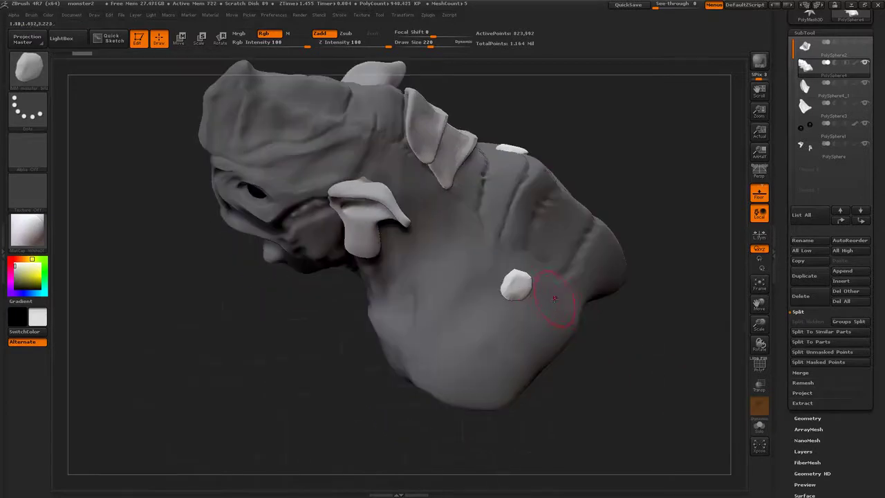
- Insert two smaller Extract3 bumps on the shoulder close to the first one
{"action": "left_click", "coordinate": [554, 299]}
{"action": "key", "text": "ctrl+z"}
{"action": "left_click_drag", "start_coordinate": [547, 296], "coordinate": [553, 301]}
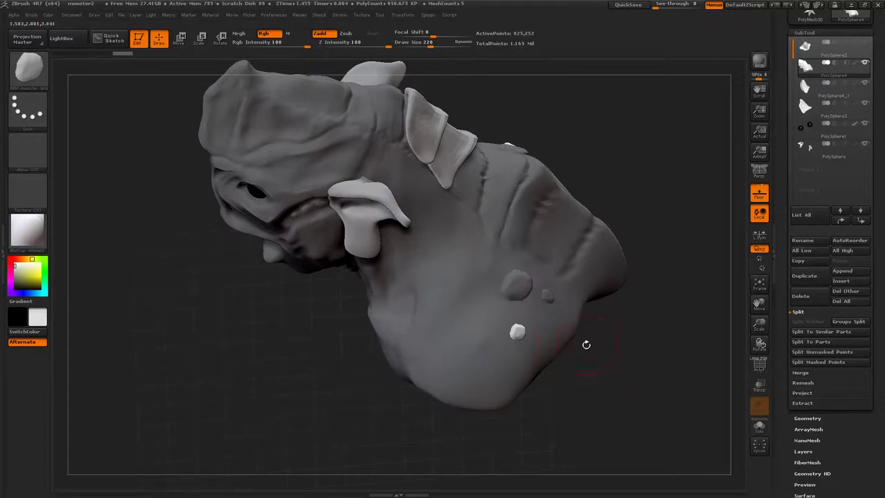
- Try filling the gaps between the shoulder bumps with elongated Extract5 pieces
{"action": "key", "text": "m"}
{"action": "left_click", "coordinate": [613, 374]}
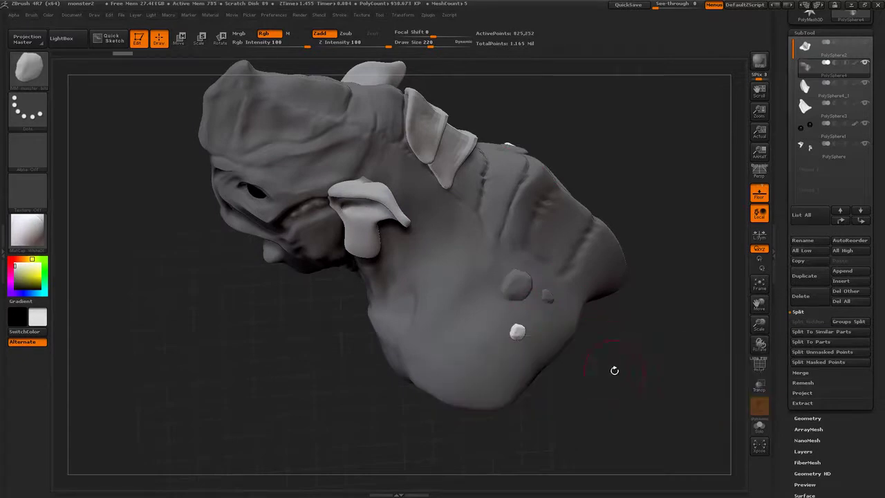
{"action": "key", "text": "m"}
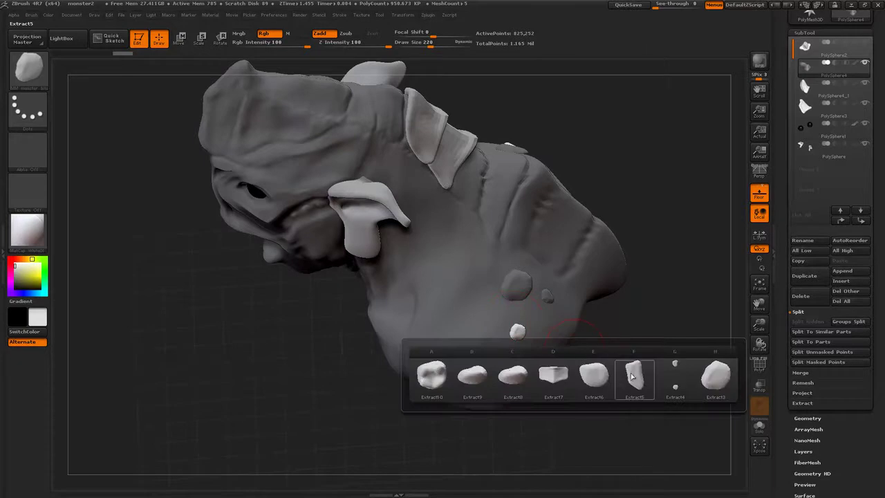
{"action": "left_click", "coordinate": [631, 375]}
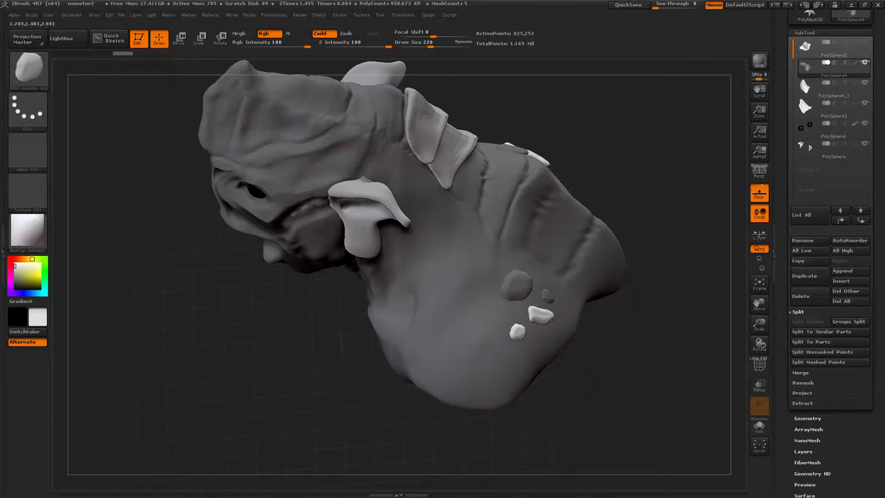
{"action": "left_click_drag", "start_coordinate": [555, 319], "coordinate": [556, 319]}
{"action": "left_click_drag", "start_coordinate": [503, 322], "coordinate": [494, 335]}
{"action": "left_click_drag", "start_coordinate": [642, 352], "coordinate": [663, 332]}
{"action": "mouse_move", "coordinate": [517, 321]}
{"action": "left_mouse_down"}
{"action": "mouse_move", "coordinate": [656, 326]}
{"action": "mouse_move", "coordinate": [691, 304]}
{"action": "mouse_move", "coordinate": [656, 373]}
{"action": "mouse_move", "coordinate": [639, 374]}
{"action": "left_mouse_up"}
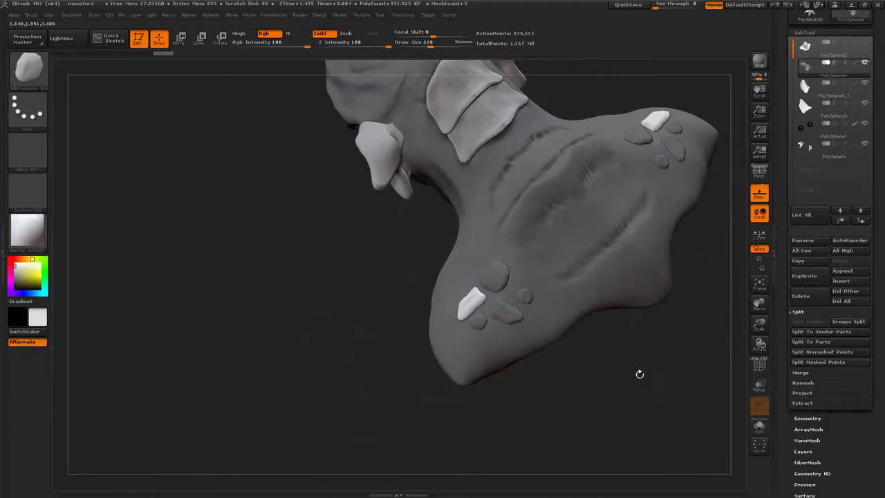
- Undo the elongated pieces inserted among the shoulder bumps
{"action": "key", "text": "ctrl+z"}
{"action": "key", "text": "ctrl+z"}
{"action": "key", "text": "ctrl+z"}
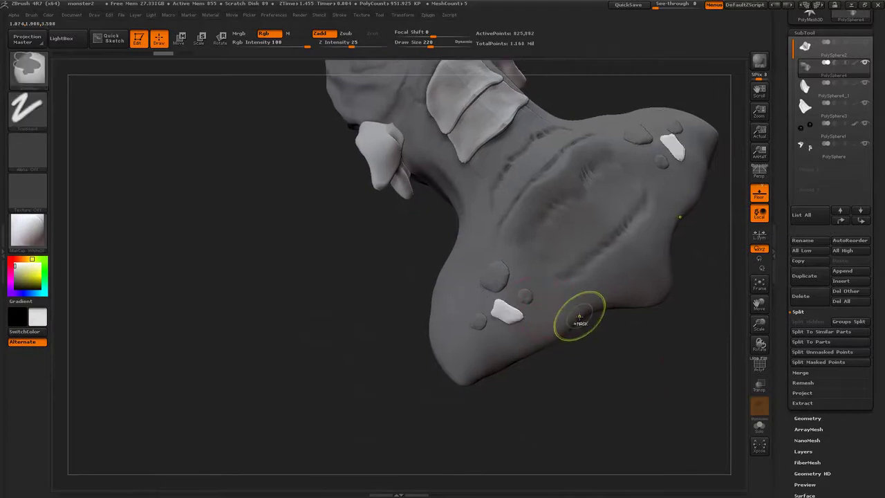
- Insert a larger Extract3 bump at the lower end of the shoulder cluster and a small bump in the middle
{"action": "key", "text": "m"}
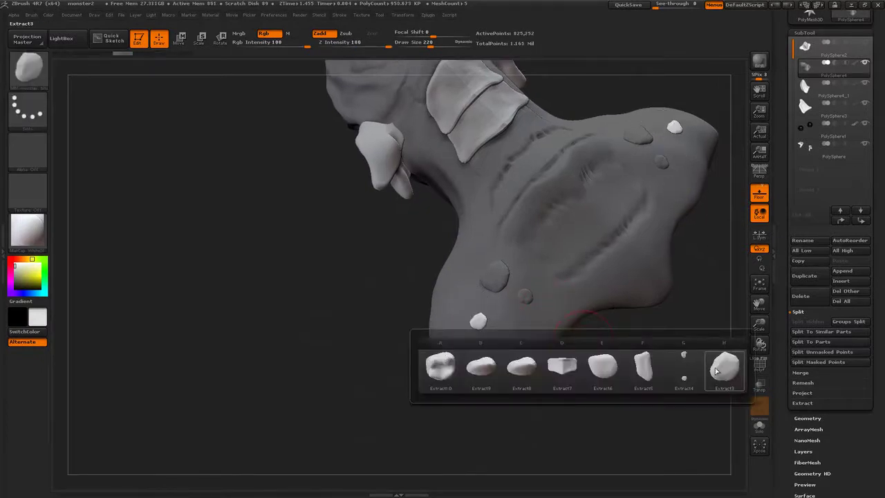
{"action": "mouse_move", "coordinate": [719, 372]}
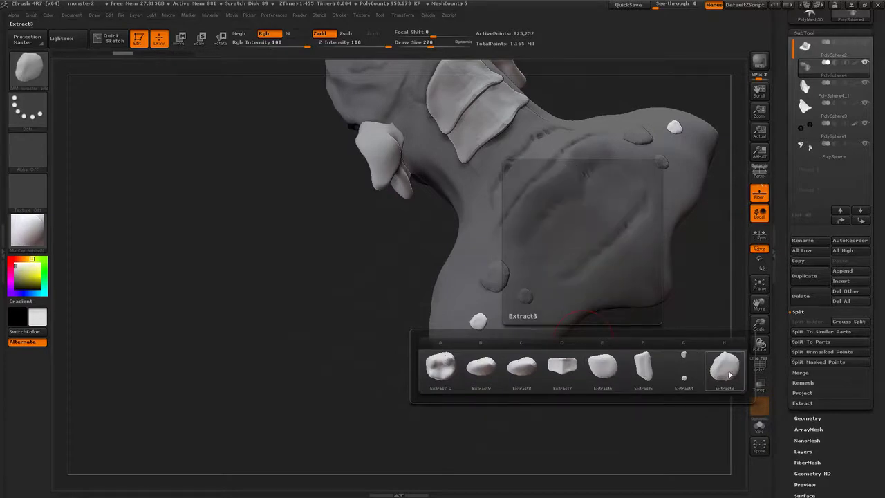
{"action": "left_click_drag", "start_coordinate": [515, 336], "coordinate": [517, 340]}
{"action": "key", "text": "m"}
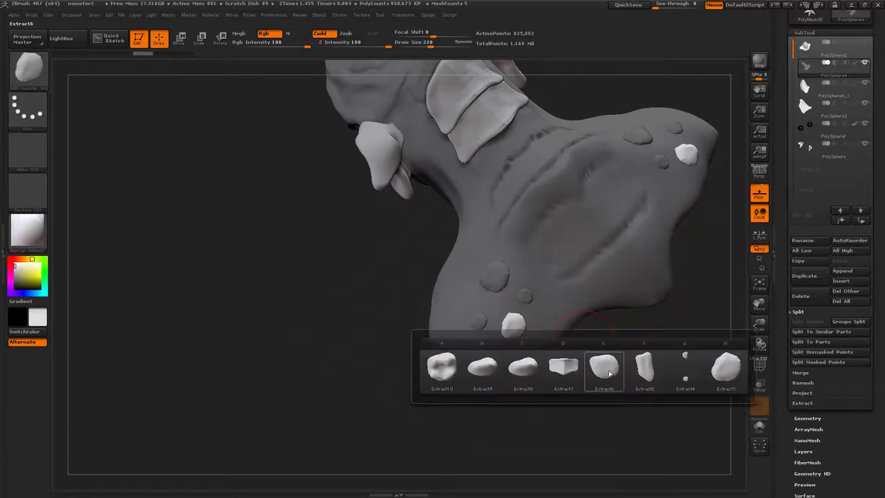
{"action": "left_click", "coordinate": [639, 360]}
{"action": "left_click_drag", "start_coordinate": [499, 307], "coordinate": [500, 309]}
- Extend the shoulder cluster with five more small bumps around the largest one and up towards the neck
{"action": "left_click_drag", "start_coordinate": [520, 273], "coordinate": [525, 278]}
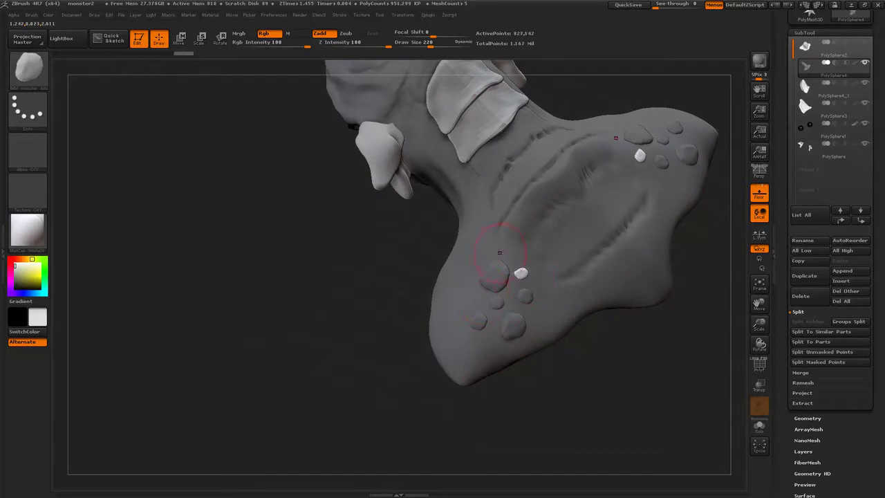
{"action": "left_click_drag", "start_coordinate": [485, 244], "coordinate": [486, 246]}
{"action": "left_click_drag", "start_coordinate": [481, 252], "coordinate": [485, 260]}
{"action": "left_click_drag", "start_coordinate": [469, 269], "coordinate": [472, 276]}
{"action": "left_click_drag", "start_coordinate": [467, 286], "coordinate": [471, 292]}
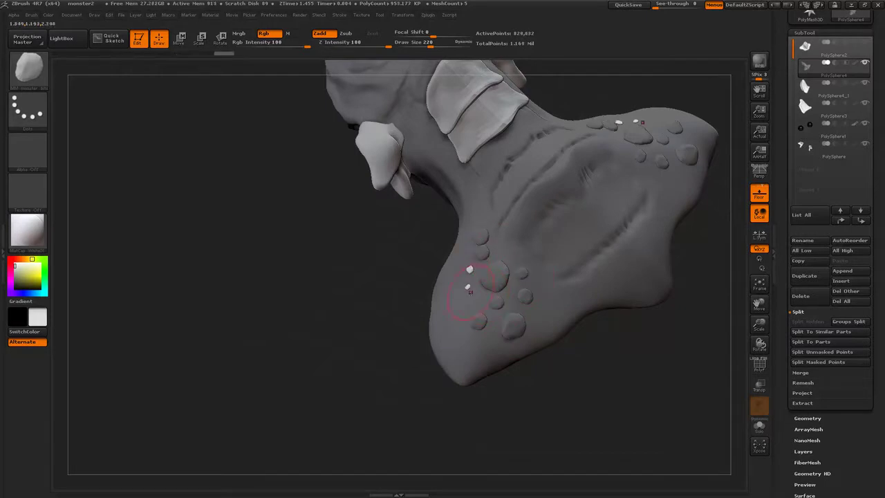
- Examine the shoulder bumps and neck plates on the whole bust from the front, side and back
{"action": "mouse_move", "coordinate": [594, 394]}
{"action": "left_mouse_down"}
{"action": "mouse_move", "coordinate": [651, 378]}
{"action": "mouse_move", "coordinate": [643, 339]}
{"action": "mouse_move", "coordinate": [625, 324]}
{"action": "mouse_move", "coordinate": [635, 373]}
{"action": "mouse_move", "coordinate": [632, 253]}
{"action": "mouse_move", "coordinate": [655, 313]}
{"action": "left_mouse_up"}
{"action": "left_click_drag", "start_coordinate": [519, 219], "coordinate": [602, 201]}
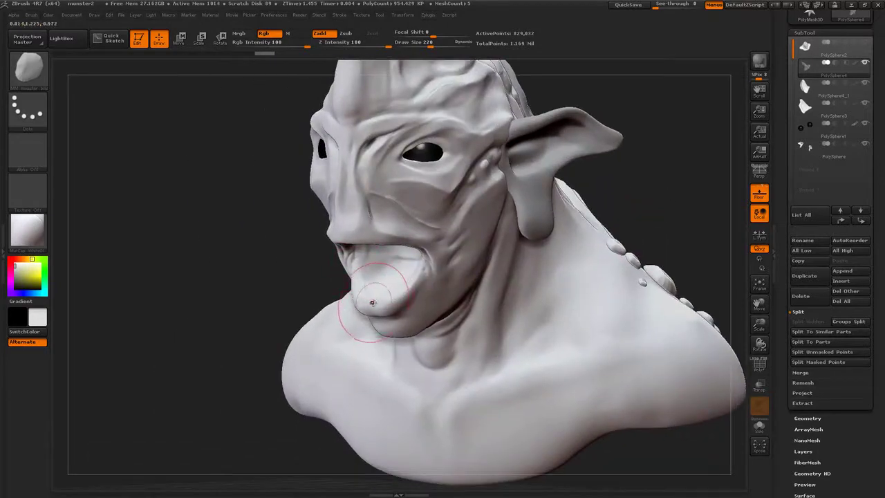
{"action": "key", "text": "n"}
{"action": "mouse_move", "coordinate": [663, 214]}
{"action": "left_mouse_down", "text": "alt"}
{"action": "mouse_move", "coordinate": [656, 253]}
{"action": "mouse_move", "coordinate": [649, 217]}
{"action": "mouse_move", "coordinate": [655, 233]}
{"action": "mouse_move", "coordinate": [685, 217]}
{"action": "mouse_move", "coordinate": [616, 179]}
{"action": "left_mouse_up", "text": "alt"}
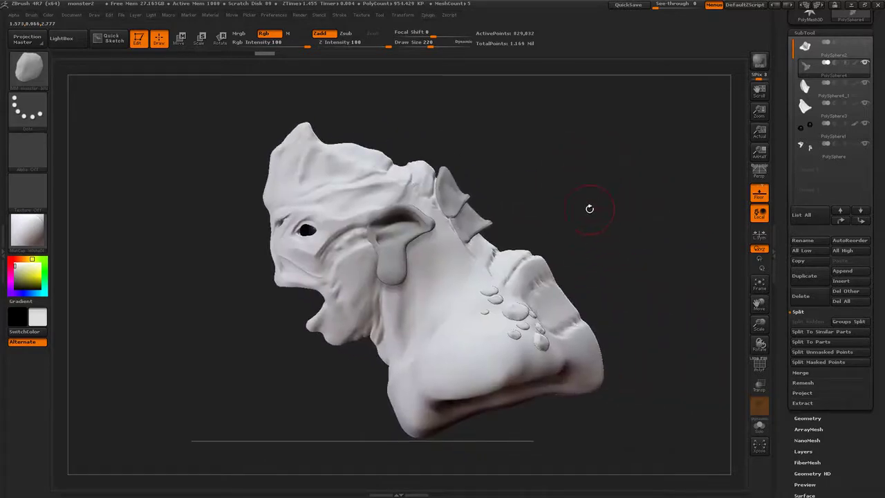
{"action": "key", "text": "n"}
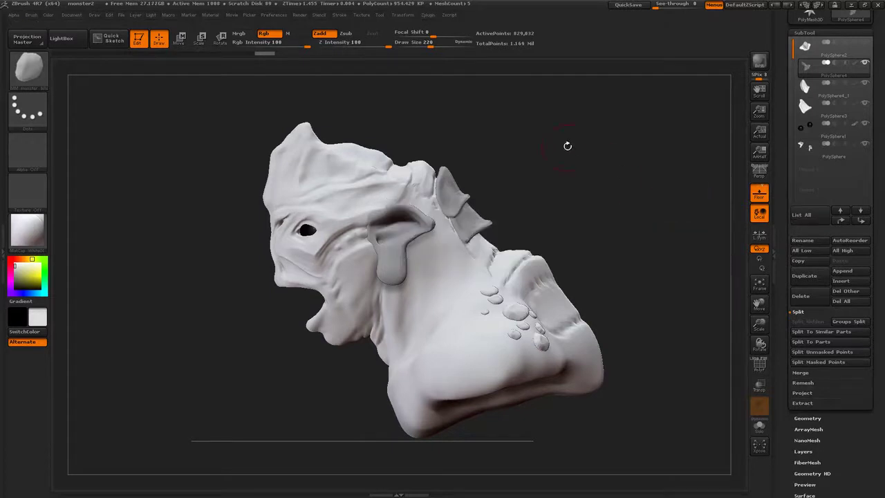
{"action": "mouse_move", "coordinate": [567, 144]}
{"action": "left_mouse_down"}
{"action": "mouse_move", "coordinate": [587, 232]}
{"action": "mouse_move", "coordinate": [622, 229]}
{"action": "left_mouse_up"}
{"action": "left_click_drag", "start_coordinate": [553, 258], "coordinate": [603, 222], "text": "alt"}
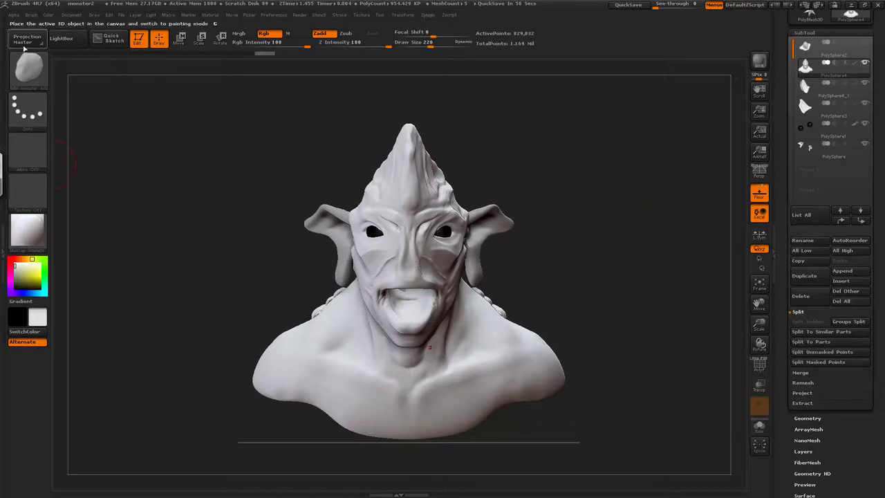
- Open the palette of sculpting brushes
{"action": "left_click", "coordinate": [32, 15]}
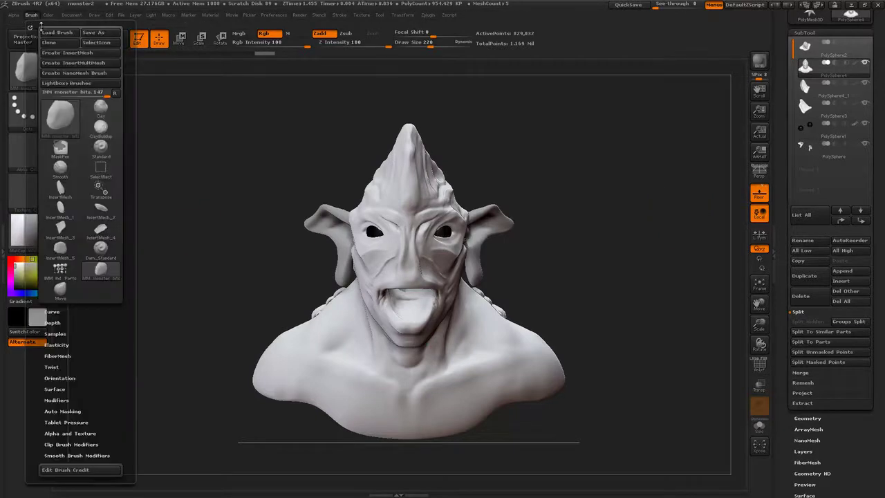
{"action": "left_click", "coordinate": [19, 60]}
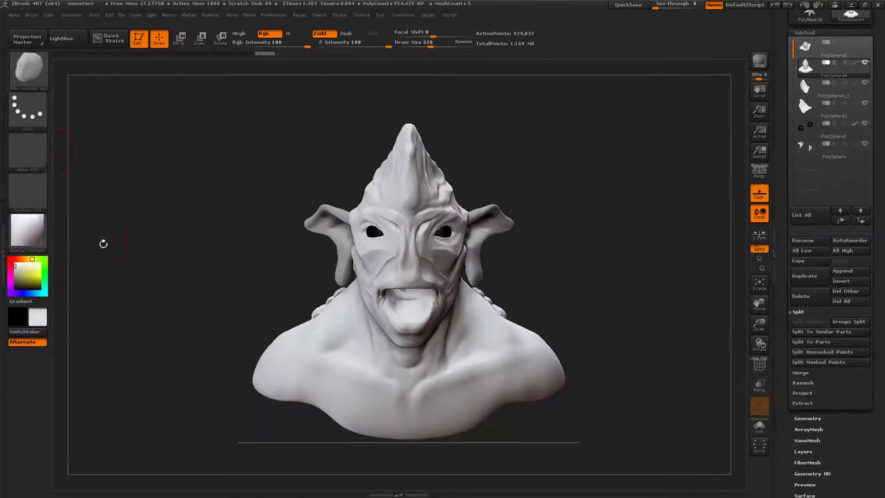
{"action": "left_click", "coordinate": [30, 75]}
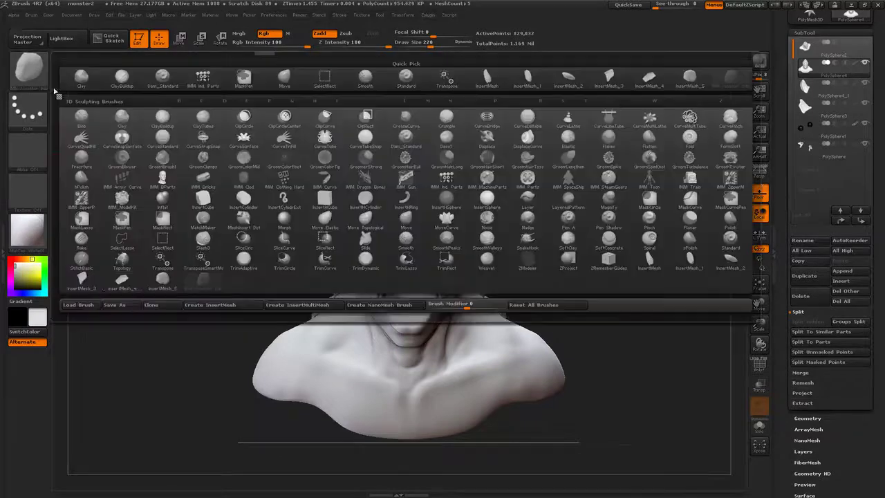